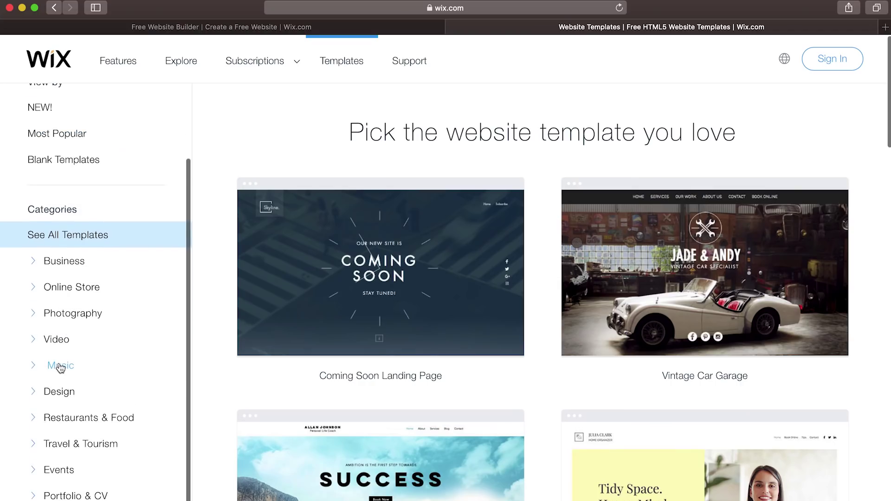
Browse the Music category of Wix website templates
left_click(59, 367)
scroll(548, 244, "down", 8)
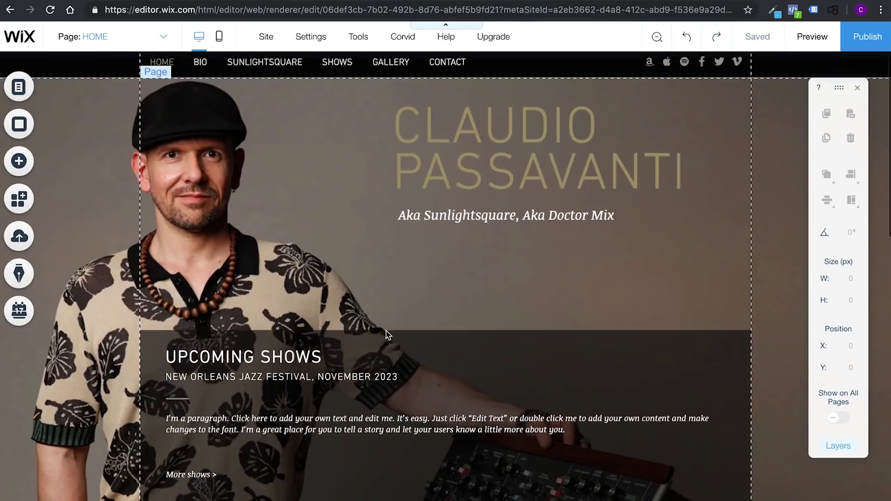
Scroll over the HOME page canvas and switch the editor to the mobile layout
scroll(385, 336, "down", 8)
scroll(386, 335, "up", 5)
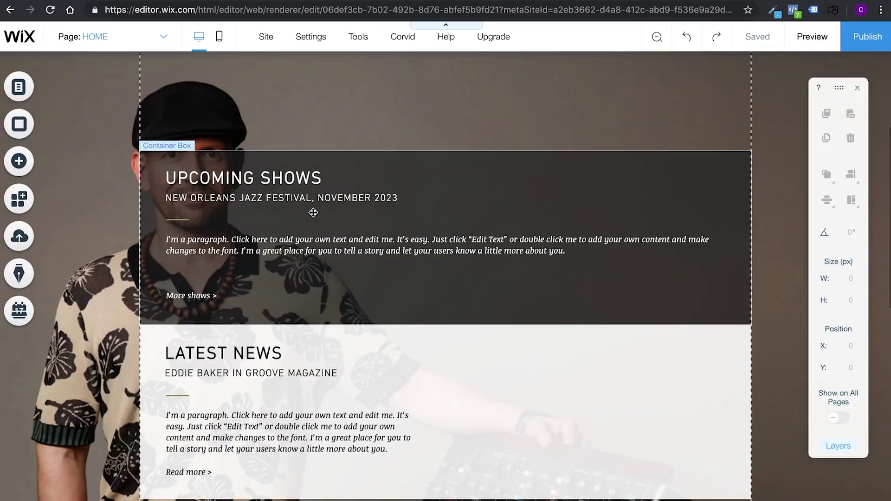
scroll(353, 207, "down", 2)
scroll(353, 207, "up", 6)
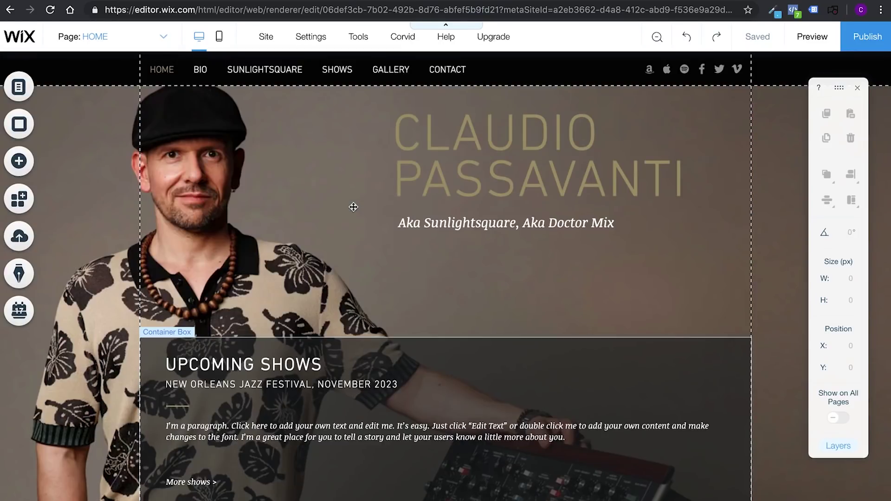
left_click(220, 38)
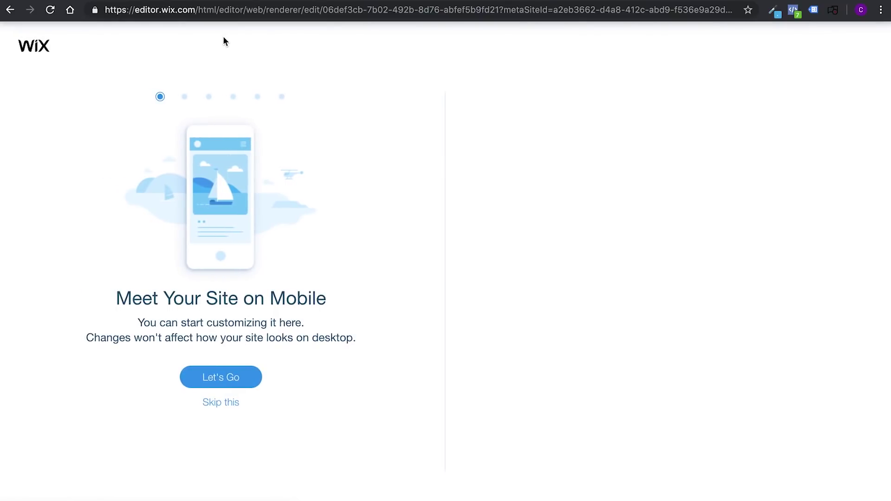
Skip the mobile intro and bring up the mobile HOME page's Background settings
left_click(237, 405)
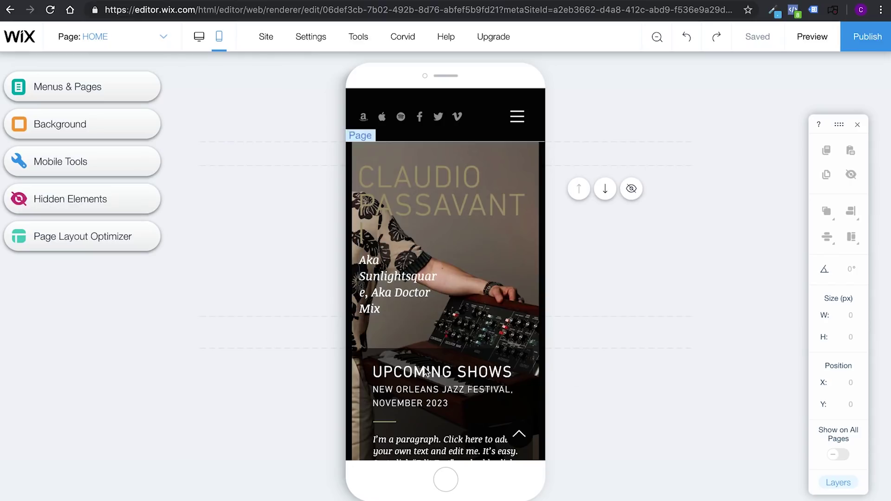
left_click(514, 267)
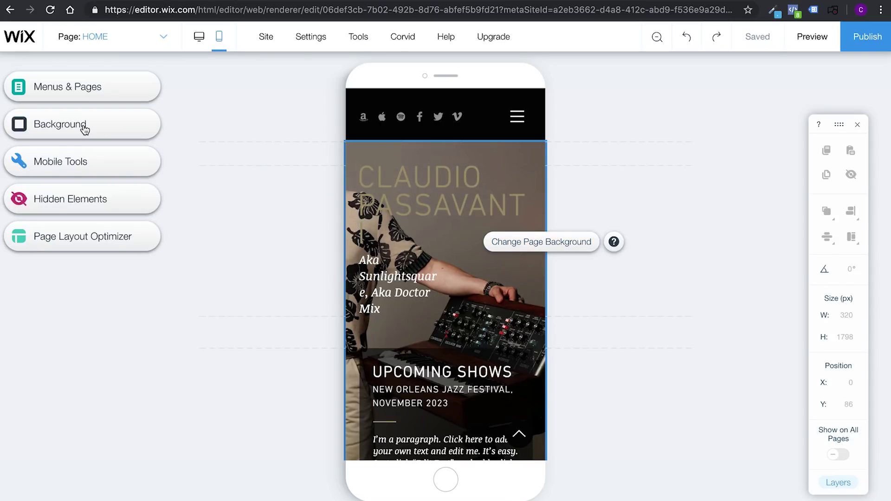
left_click(56, 126)
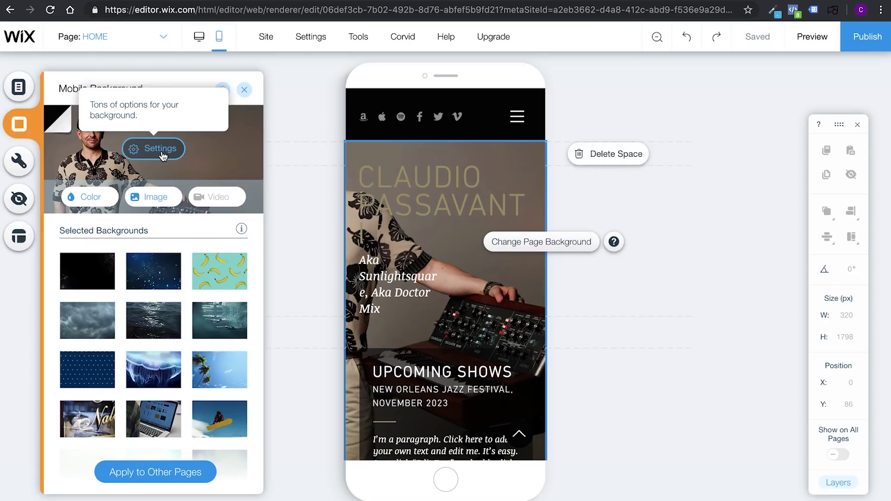
Upload mobile-claudio.jpg from New Website Pictures and set it as the mobile HOME background
left_click(161, 198)
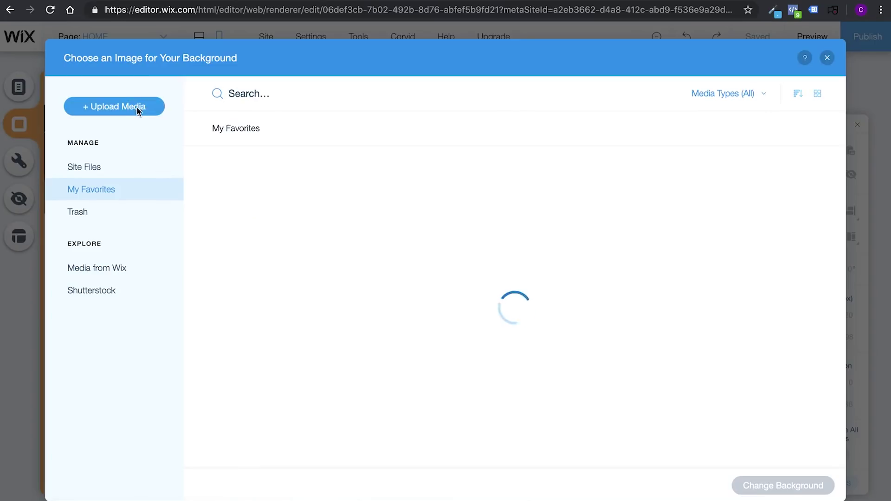
left_click(137, 108)
left_click(443, 310)
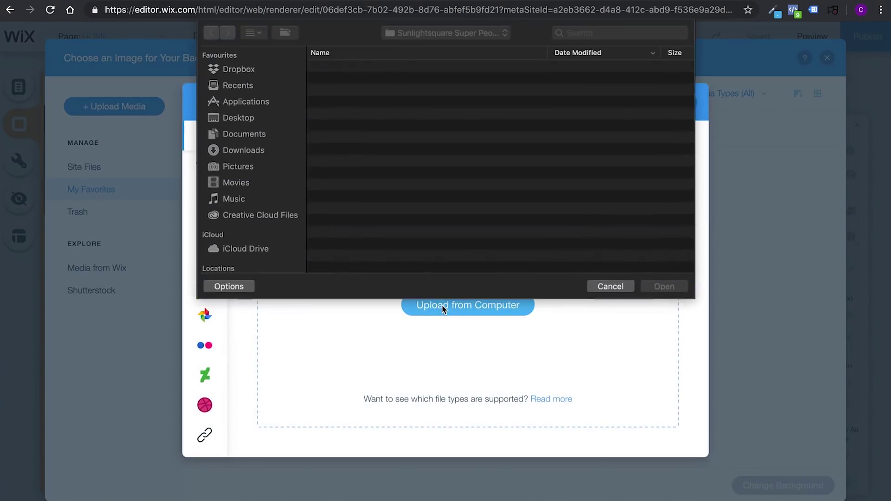
left_click(457, 34)
left_click(457, 59)
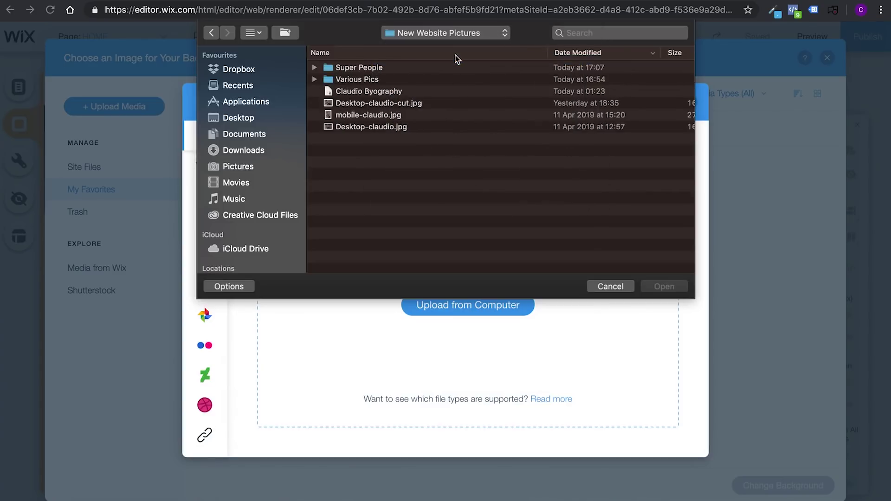
left_click(379, 116)
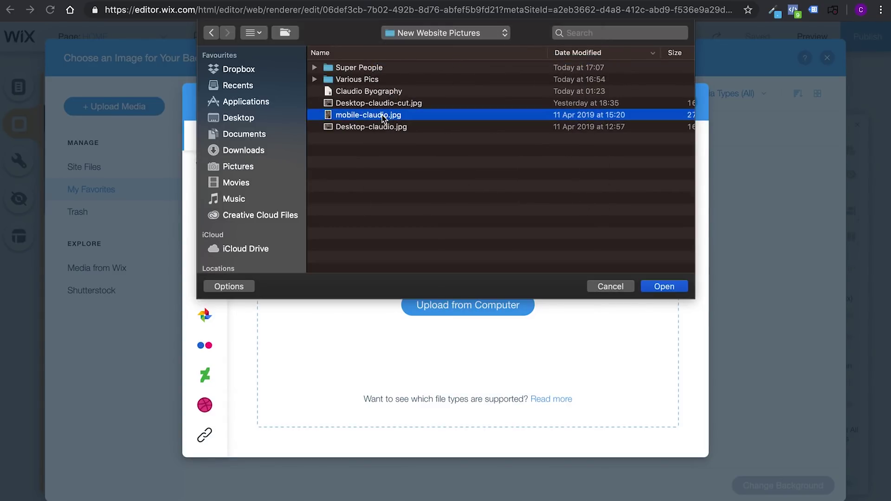
key("space")
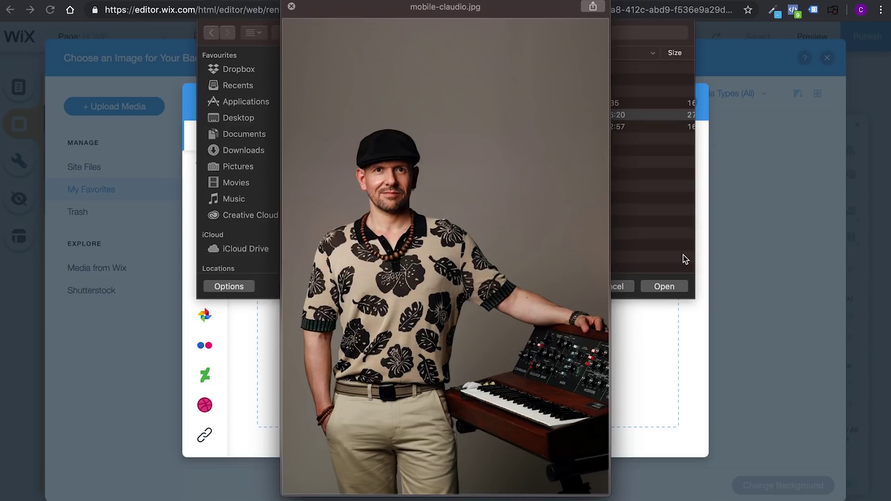
key("space")
left_click(664, 287)
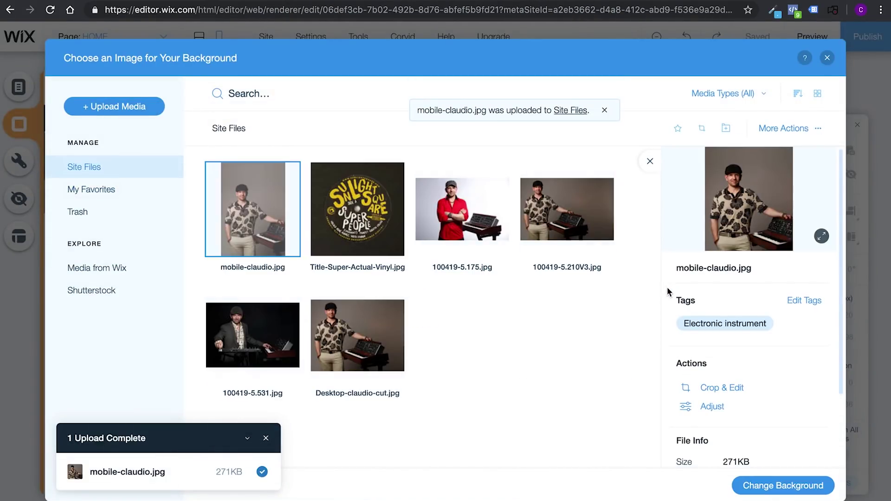
left_click(788, 484)
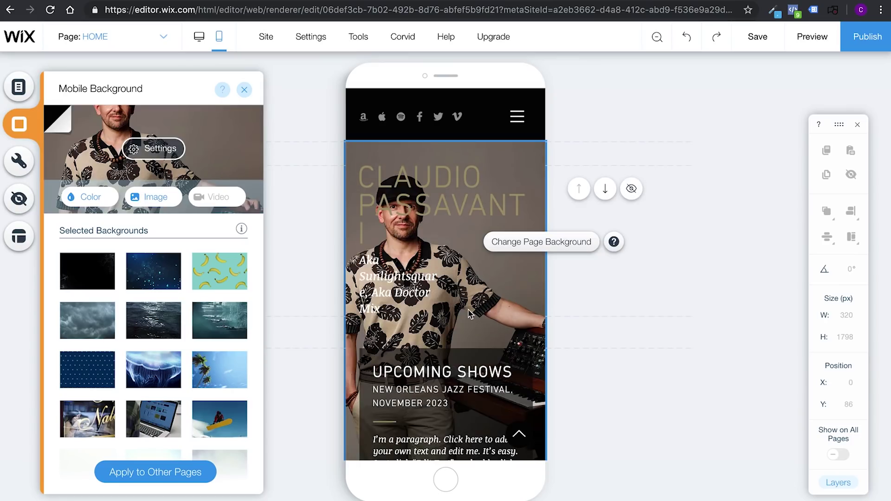
Shrink the CLAUDIO PASSAVANTI title to 64 px, right-align it, and move it to the top
scroll(447, 228, "down", 1)
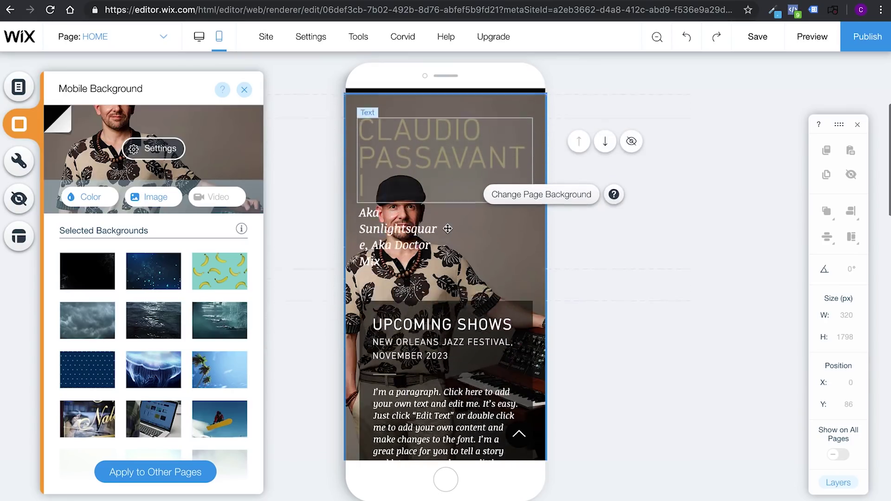
scroll(448, 228, "up", 1)
left_click(519, 123)
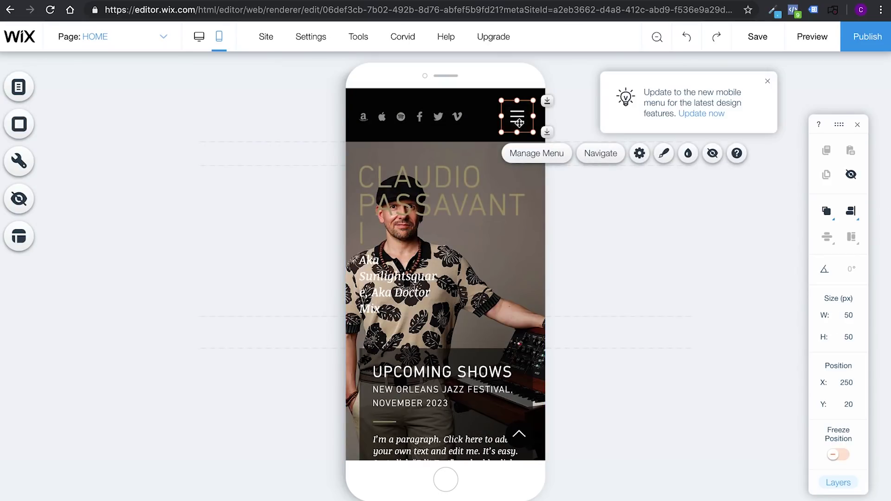
left_click(460, 120)
left_click(439, 191)
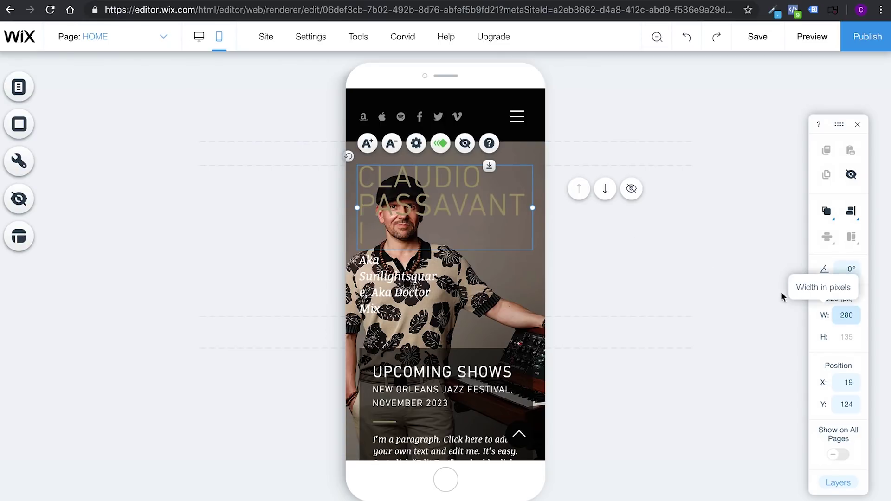
double_click(483, 196)
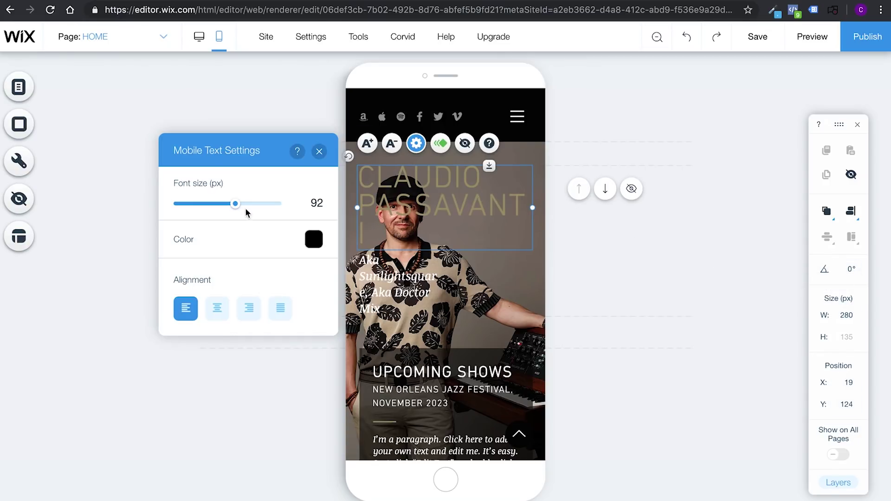
left_click_drag(236, 206, 216, 208)
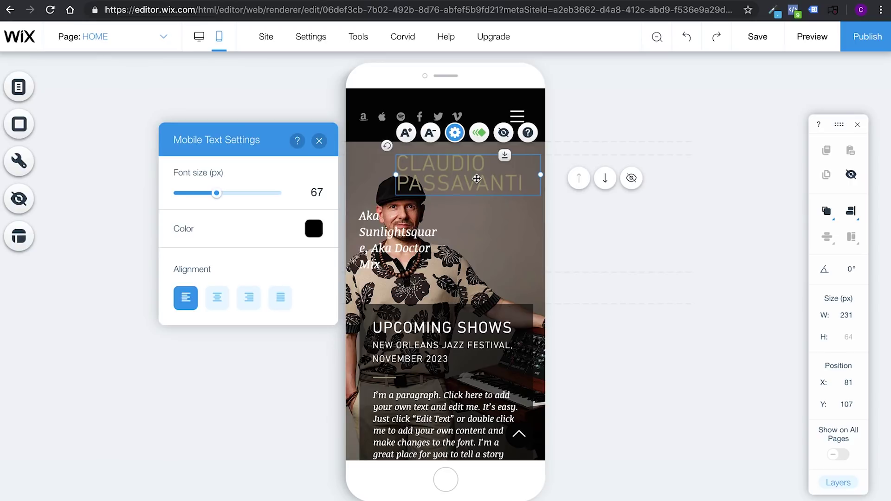
left_click(248, 302)
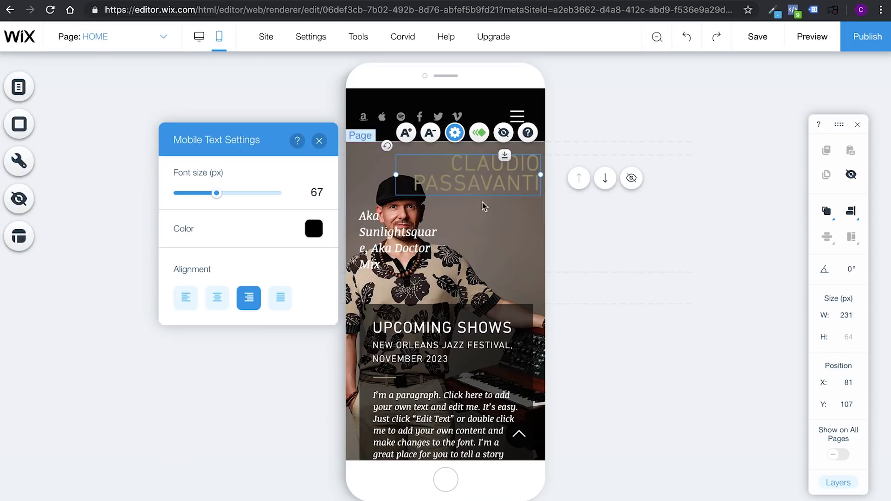
left_click_drag(216, 195, 204, 195)
left_click_drag(511, 178, 507, 178)
Set the 'Aka Sunlightsquare, Aka Doctor Mix' tagline to 13 px, right-aligned beneath the title
left_click(390, 220)
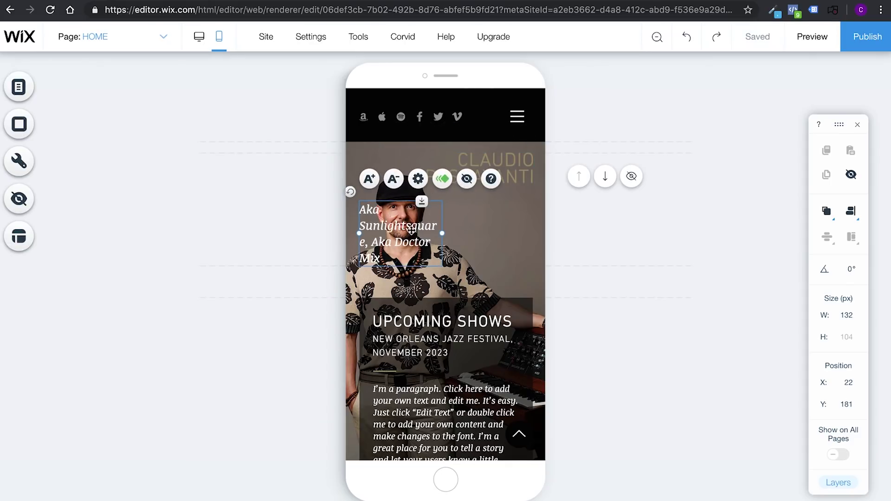
left_click(418, 178)
left_click_drag(181, 241, 179, 240)
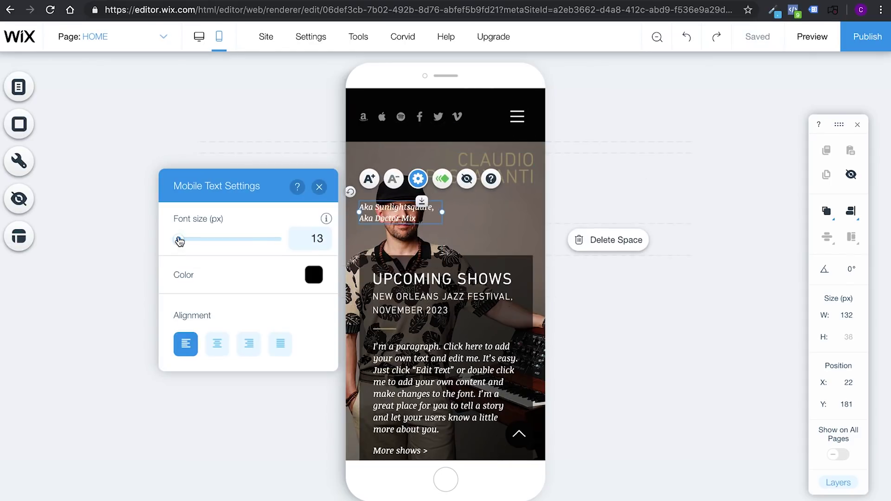
left_click(248, 334)
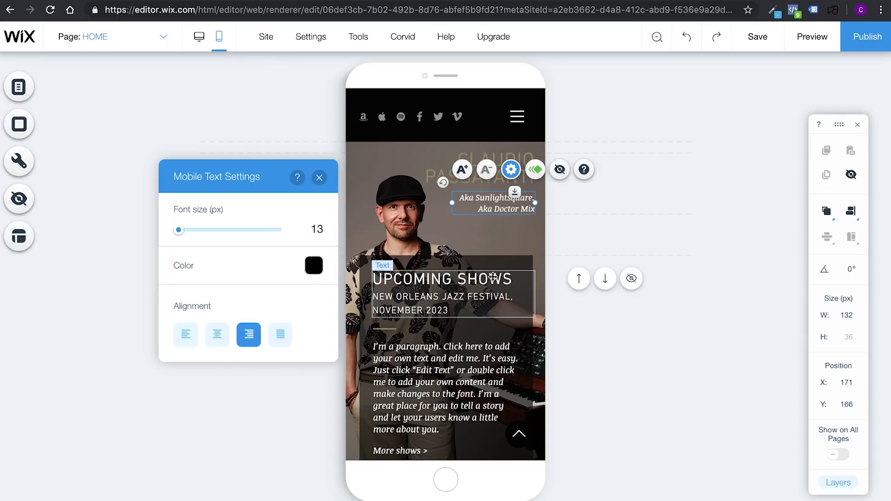
left_click_drag(500, 206, 498, 202)
left_click(497, 235)
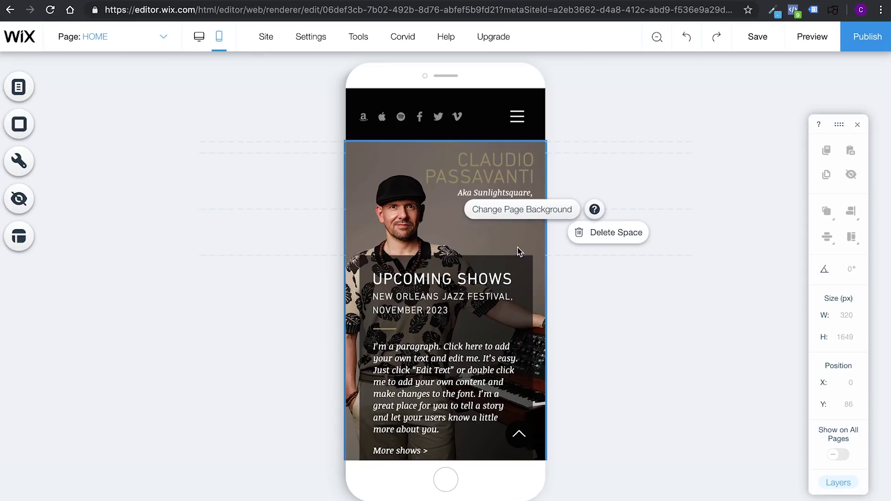
scroll(430, 250, "down", 10)
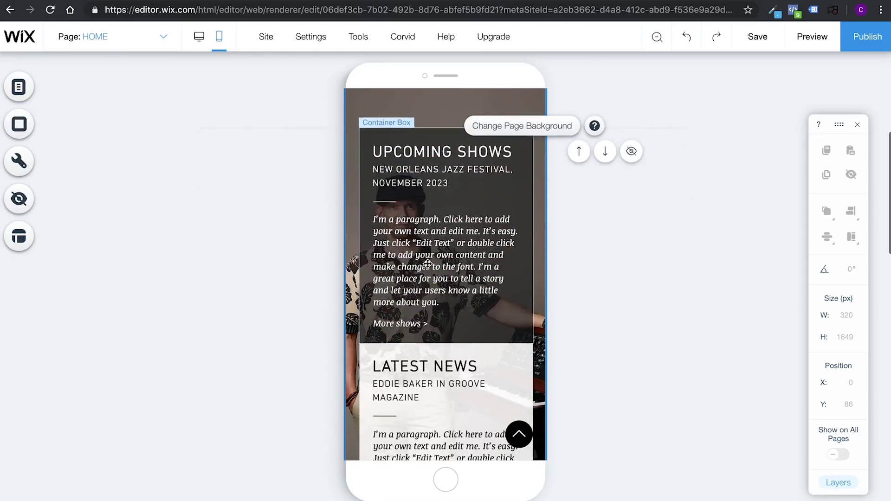
key("ctrl+z")
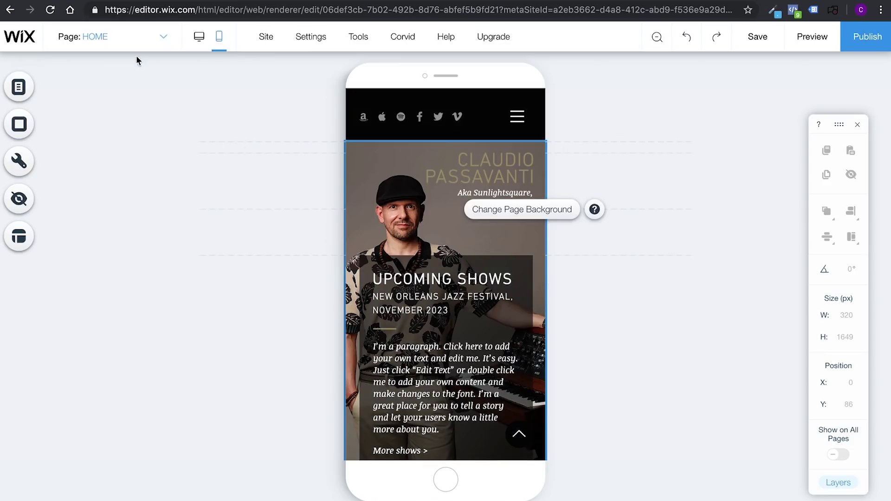
Preview the BIO page, then return to HOME and reopen its mobile background settings
left_click(158, 37)
left_click(109, 81)
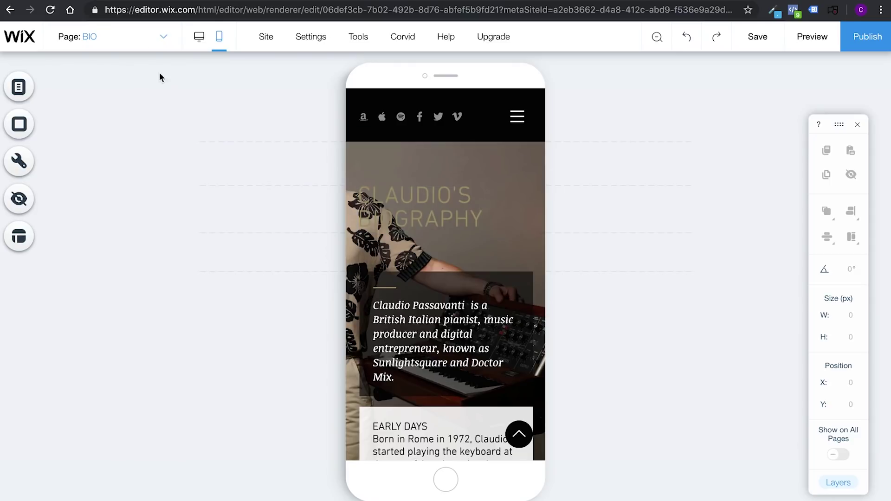
left_click(162, 36)
left_click(106, 65)
left_click(392, 186)
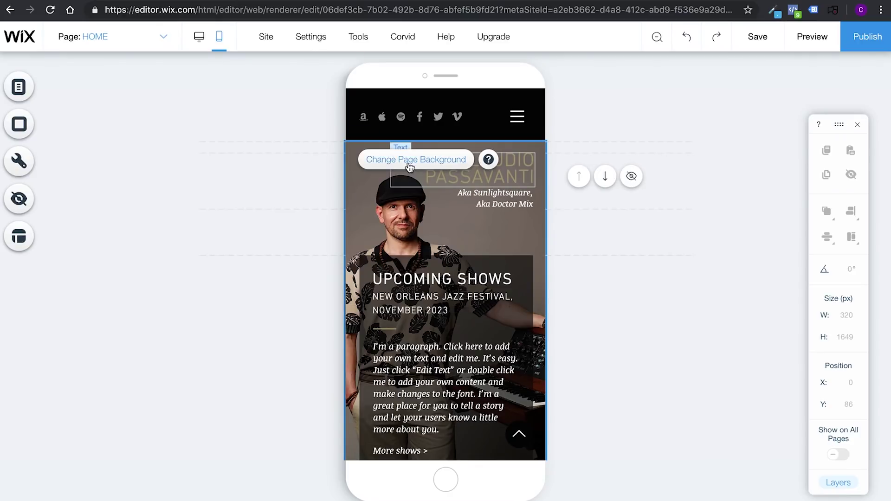
left_click(19, 125)
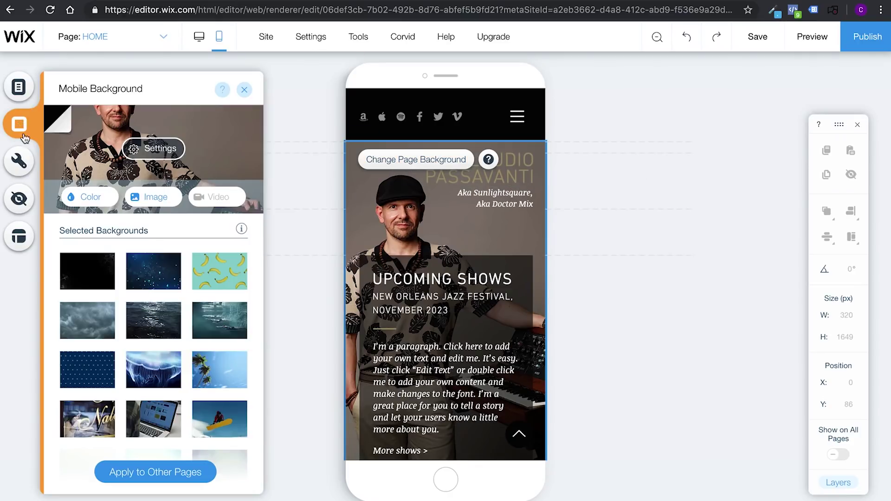
Apply the HOME mobile background to all pages, including BIO, SUNLIGHTSQUARE, SHOWS, GALLERY and CONTACT
left_click(159, 472)
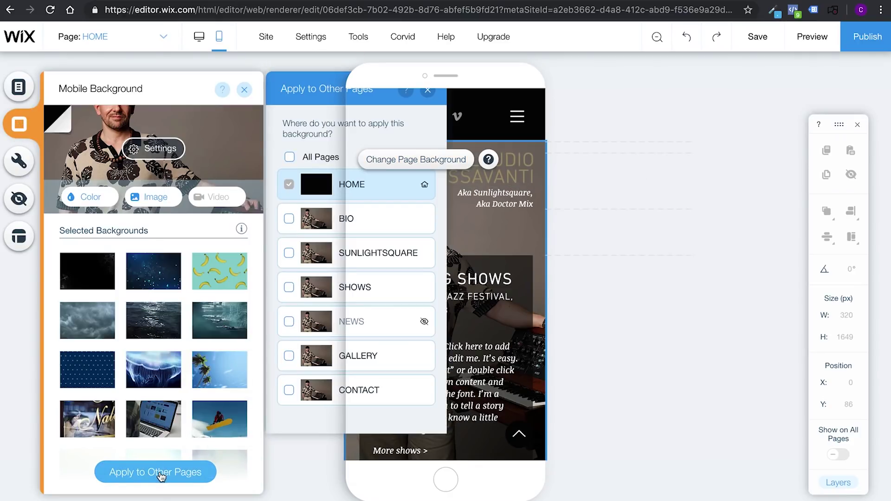
left_click(289, 219)
left_click(288, 254)
left_click(289, 288)
left_click(289, 320)
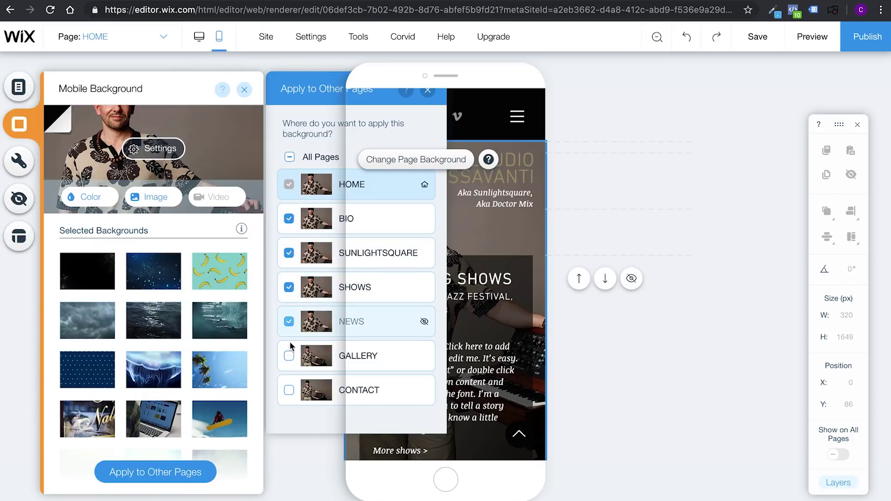
left_click(288, 355)
left_click(289, 391)
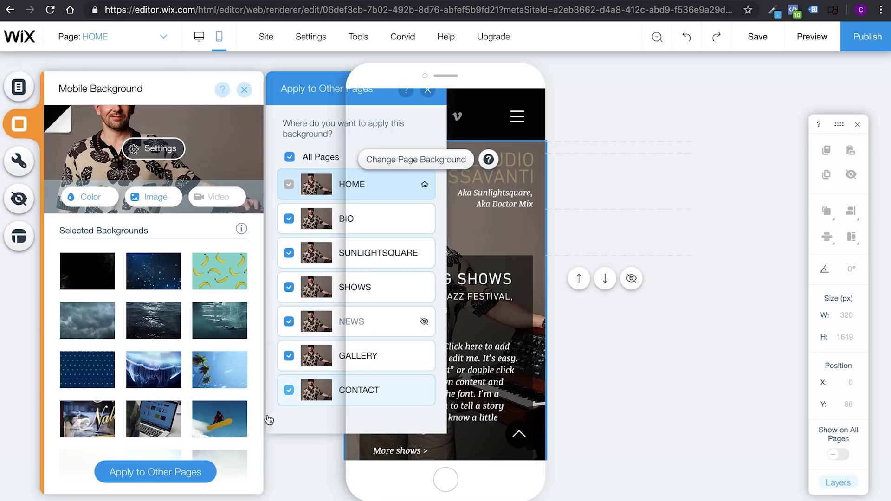
left_click(161, 476)
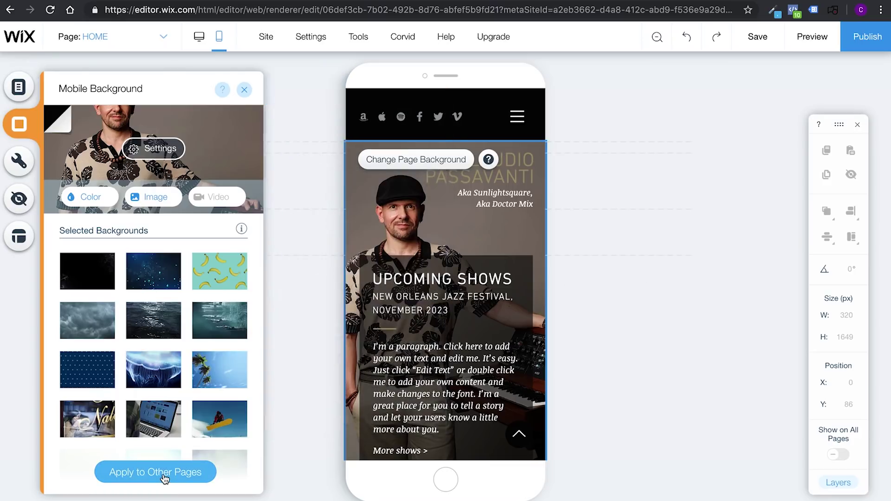
left_click(244, 90)
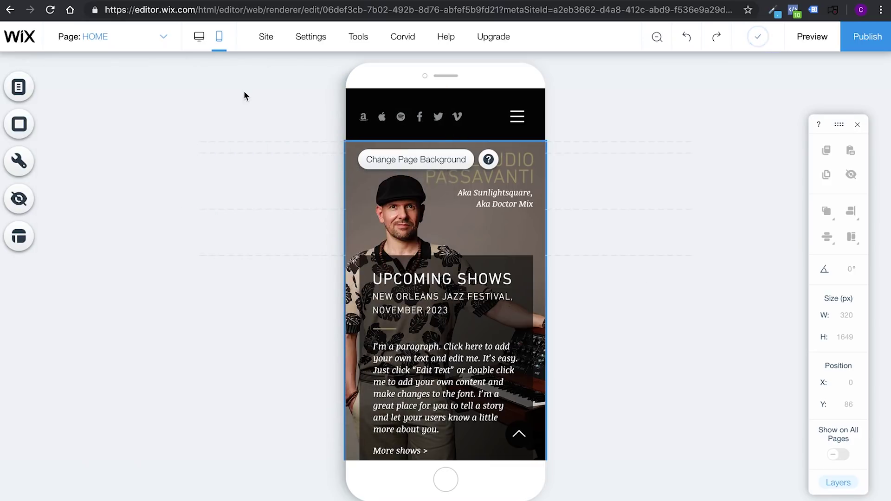
Switch to the BIO page, check its desktop layout, and return to the mobile view
left_click(164, 37)
left_click(119, 81)
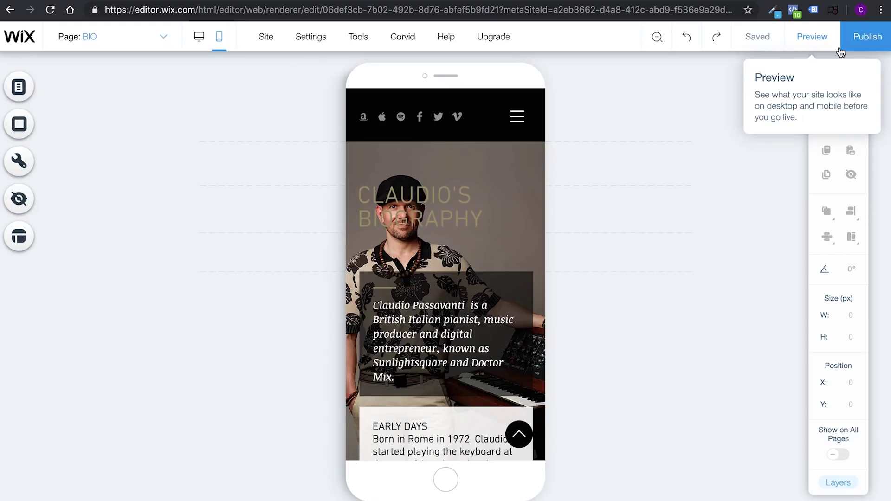
left_click(200, 37)
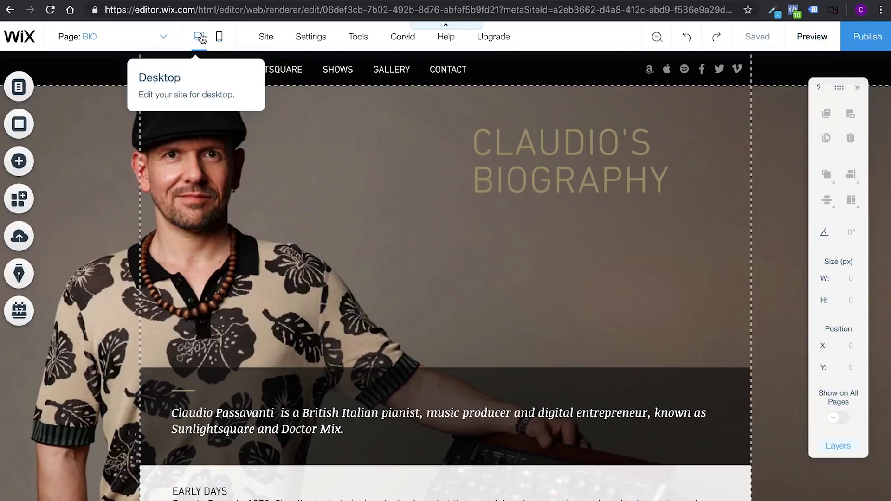
left_click(220, 37)
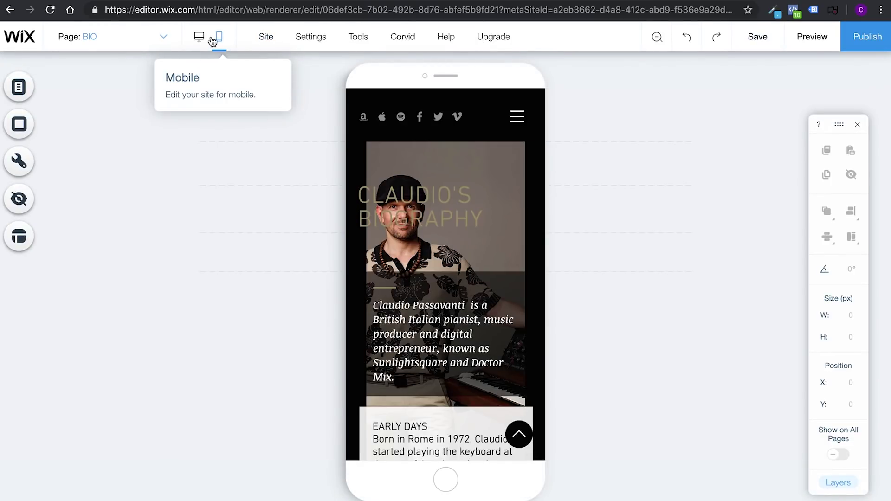
Back on the BIO page, narrow the CLAUDIO'S BIOGRAPHY heading box to 217 px
left_click(163, 37)
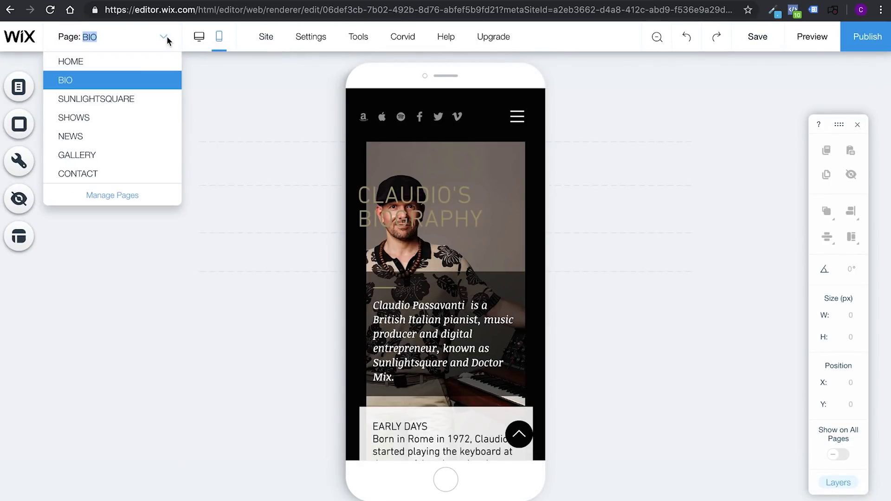
left_click(132, 62)
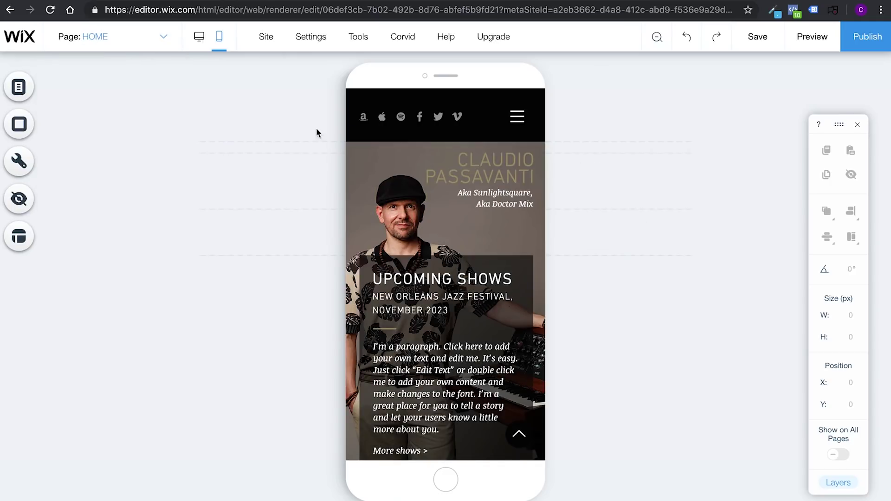
left_click(139, 38)
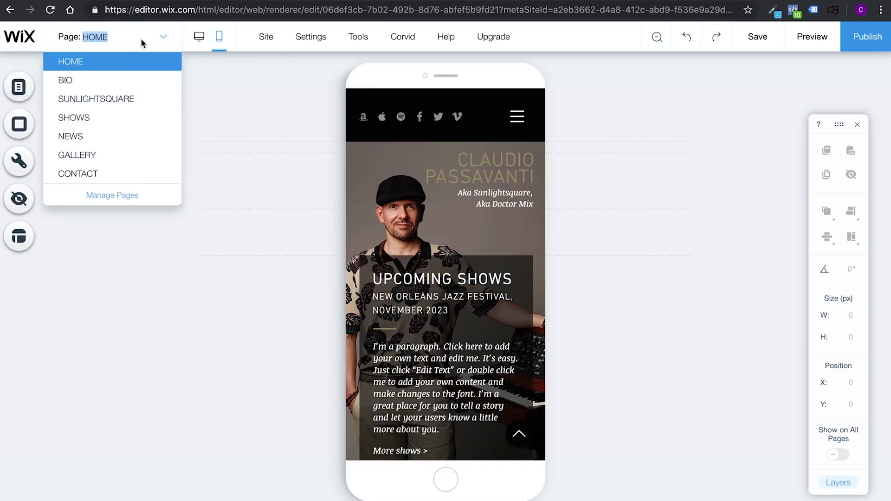
left_click(107, 82)
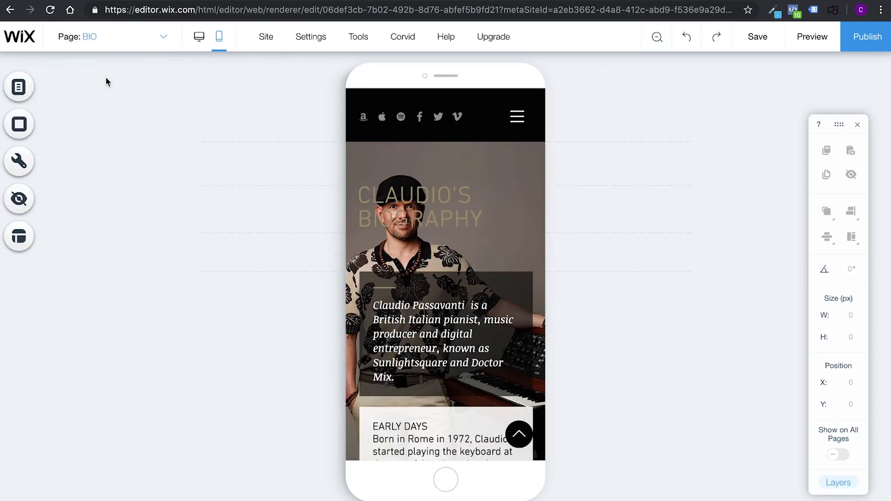
left_click(434, 203)
left_click_drag(532, 208, 488, 170)
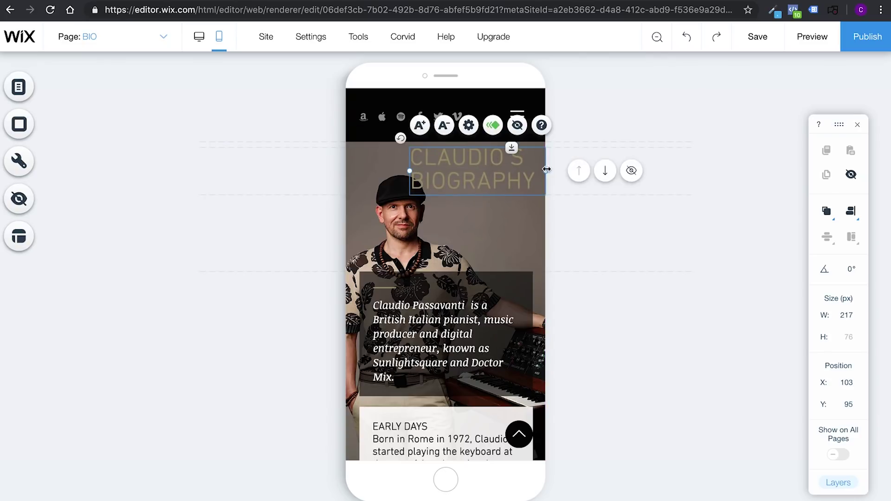
Shrink the heading text to 46 px, narrow its box to 157 px, and shift it right
left_click(445, 126)
left_click(445, 125)
left_click(445, 125)
left_click_drag(546, 171, 516, 167)
left_click_drag(450, 160, 473, 164)
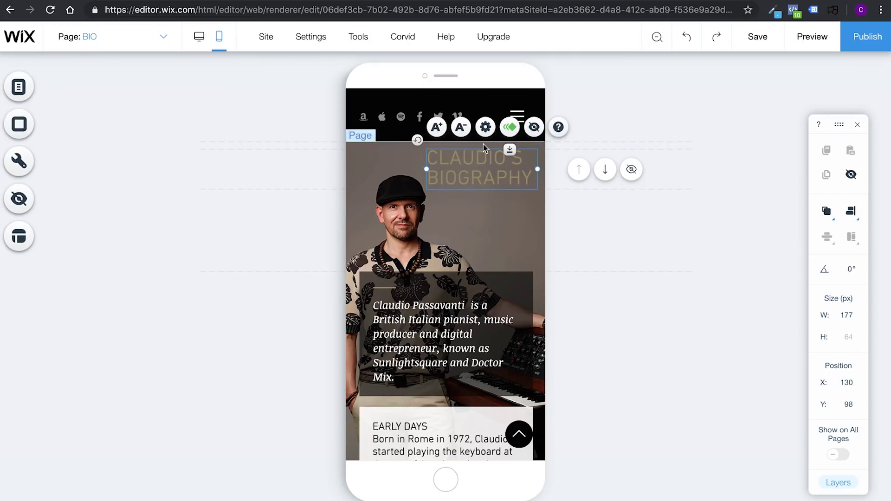
left_click(460, 127)
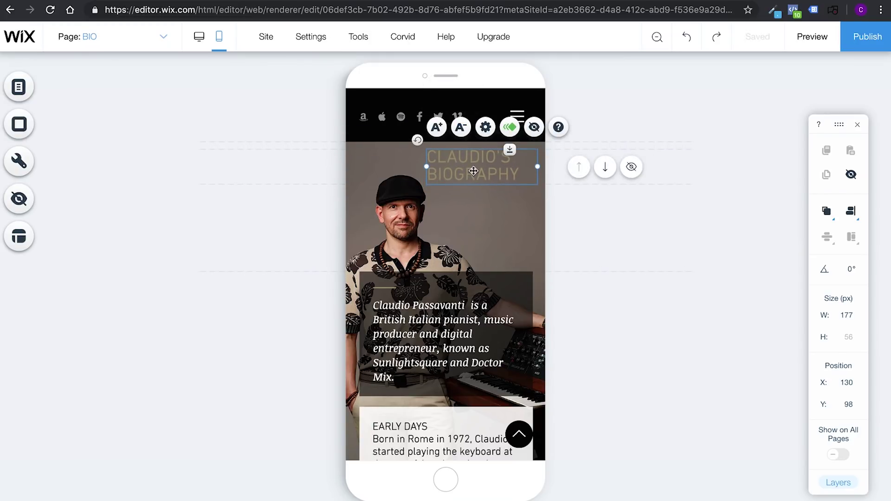
left_click_drag(469, 179, 480, 177)
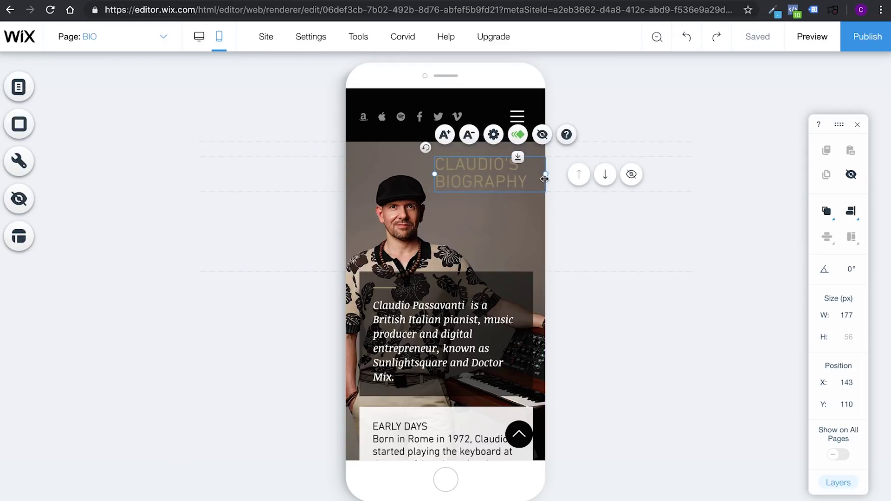
left_click_drag(546, 176, 535, 176)
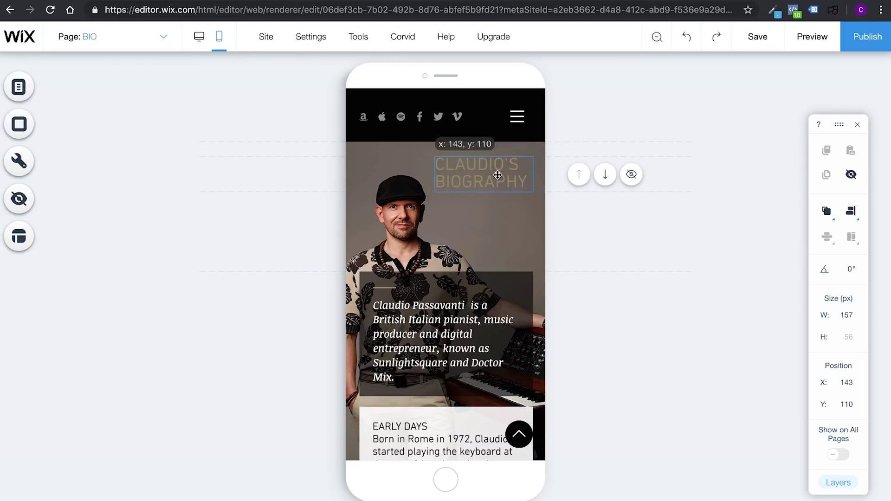
On the SUNLIGHTSQUARE page, narrow the CLAUDIO'S MUSIC heading and reduce its font to 51 px
left_click(102, 37)
left_click(85, 102)
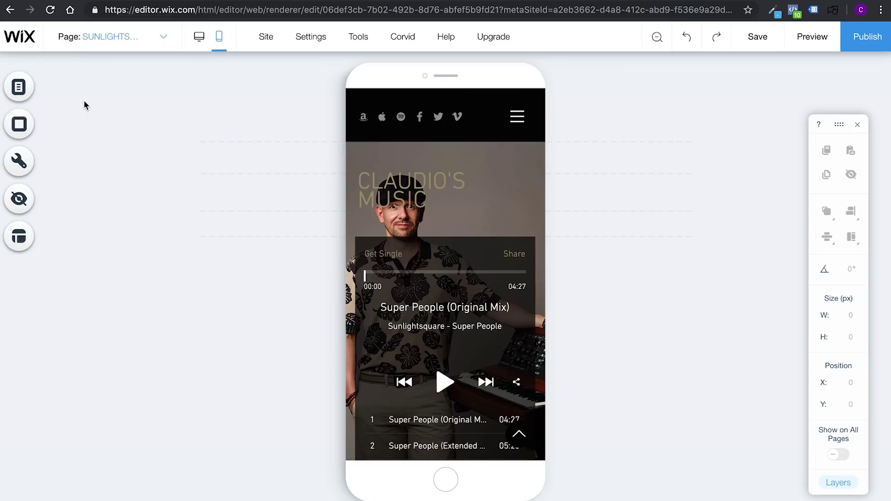
left_click(419, 196)
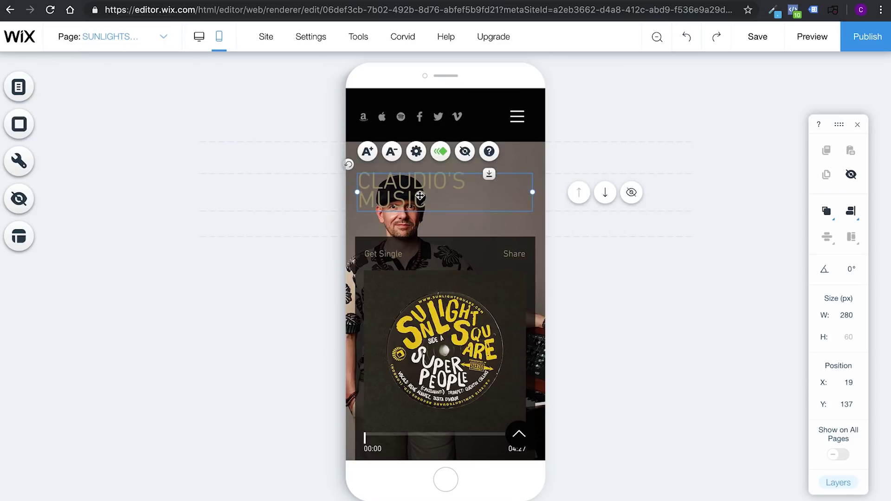
left_click_drag(534, 193, 470, 192)
left_click(392, 150)
left_click(392, 150)
left_click(392, 150)
Right-align the heading text and move it to the right side near the top
left_click(417, 151)
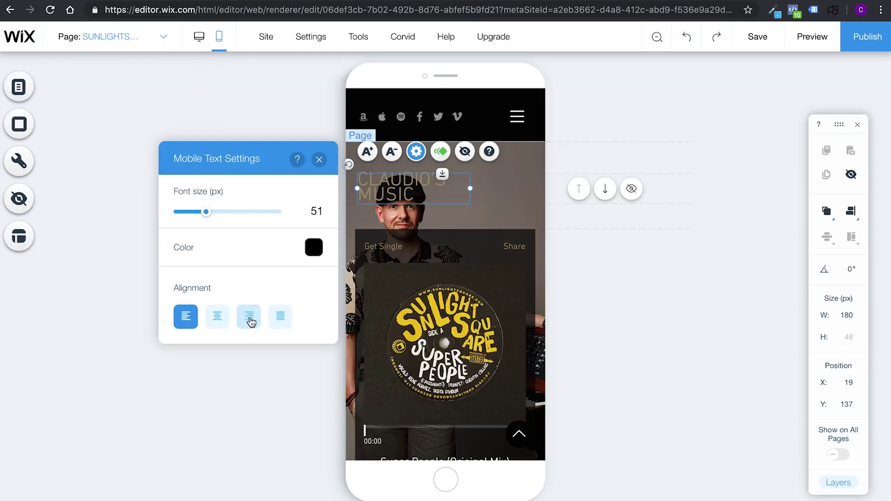
left_click(249, 320)
left_click_drag(459, 188, 519, 167)
scroll(423, 261, "down", 5)
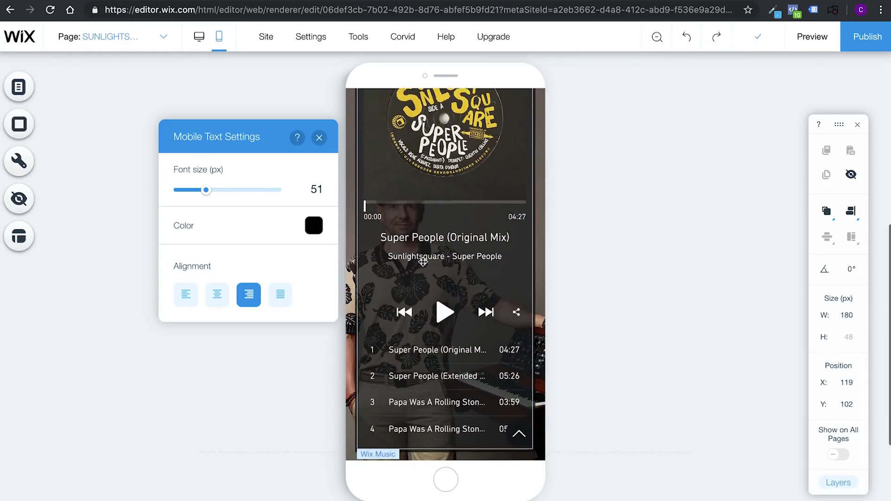
scroll(431, 274, "up", 5)
left_click(319, 138)
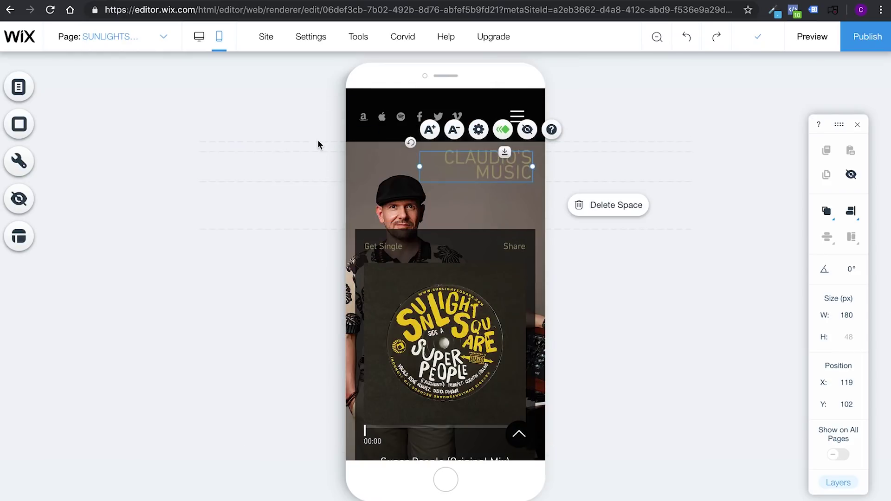
On the SHOWS page, shrink CLAUDIO'S SHOWS to 44 px, right-align it and narrow its box
left_click(135, 36)
left_click(98, 115)
left_click(417, 200)
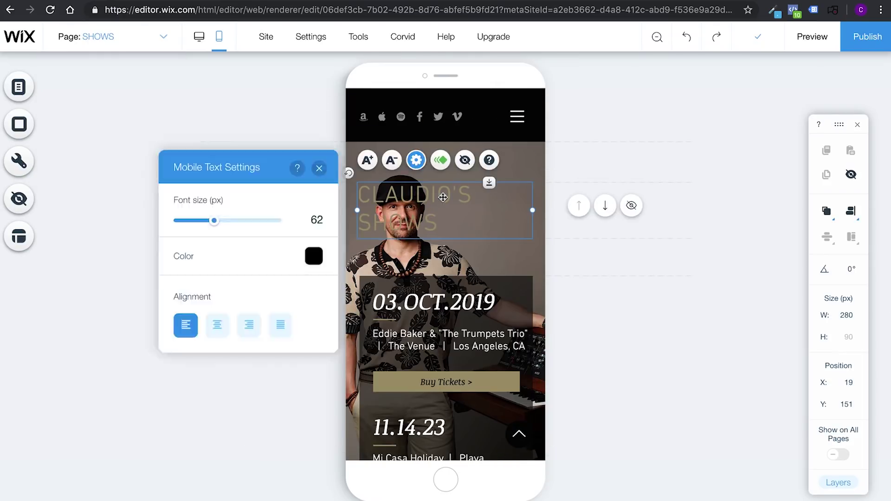
left_click(391, 160)
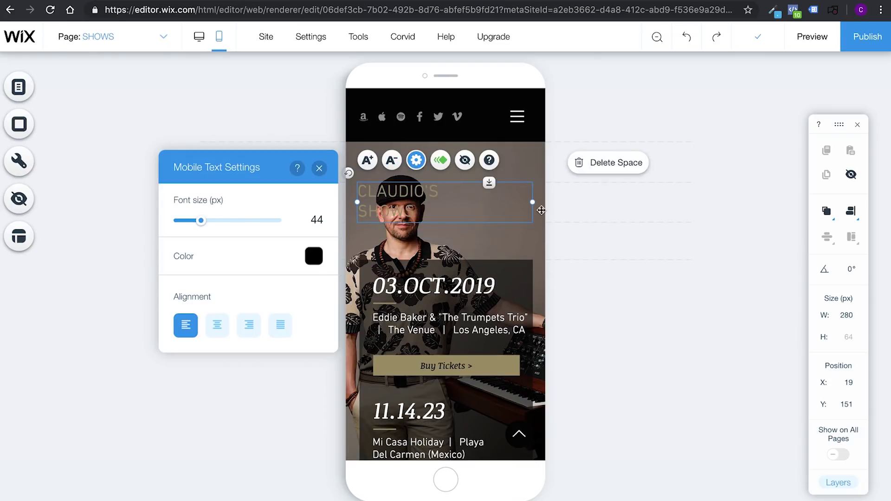
left_click(249, 325)
left_click_drag(532, 202, 494, 171)
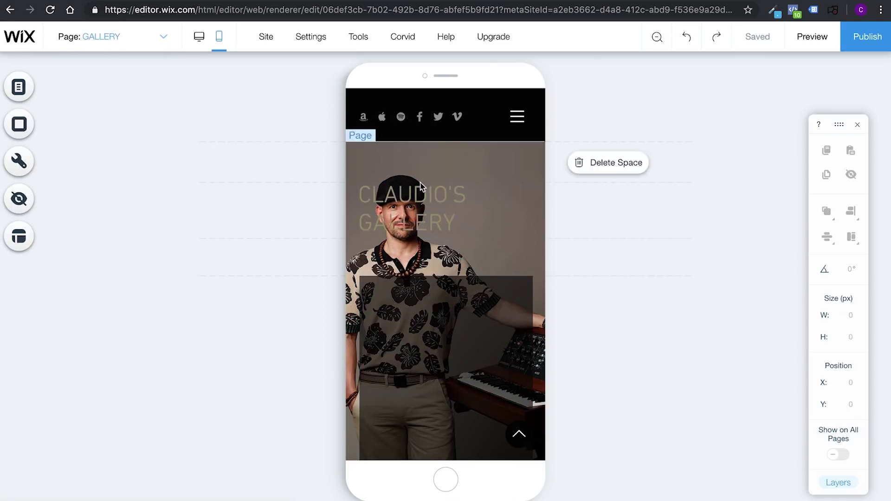
Make CLAUDIO'S GALLERY 51 px and right-aligned, narrow it to 147 px, and move it toward the top
left_click(423, 200)
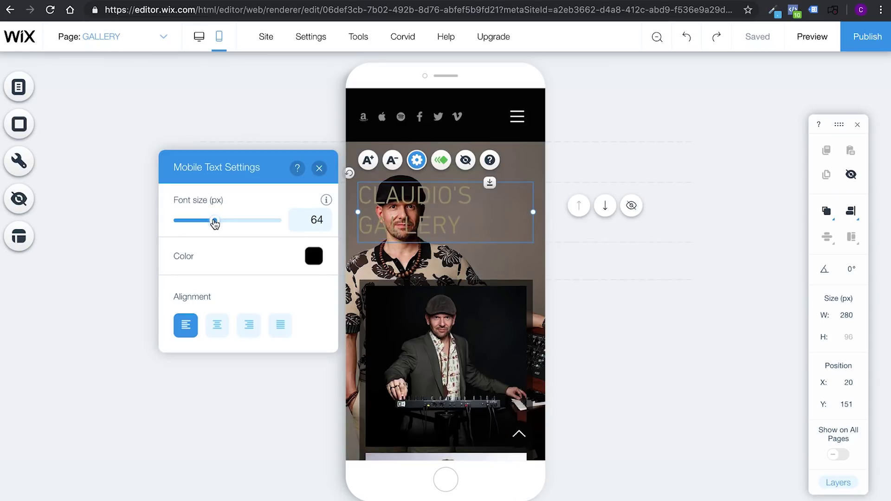
left_click_drag(215, 223, 206, 222)
left_click(248, 324)
left_click_drag(358, 204, 440, 208)
left_click_drag(515, 199, 514, 174)
scroll(486, 280, "down", 10)
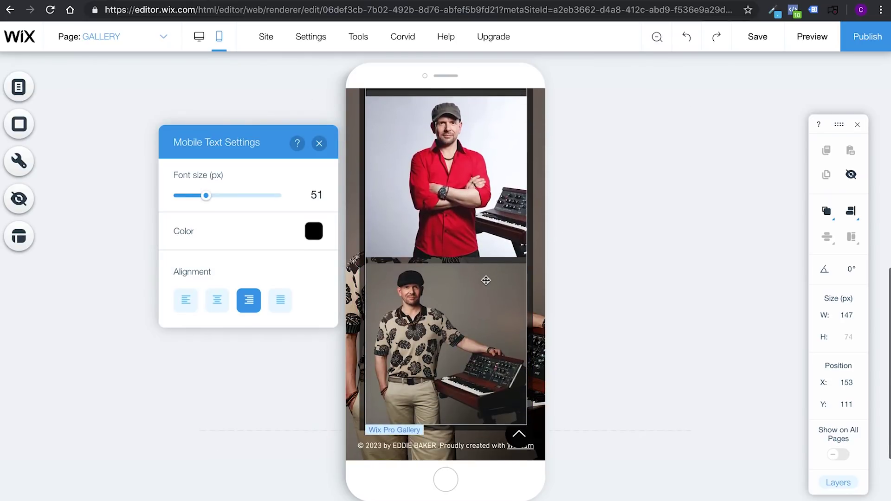
scroll(486, 280, "up", 10)
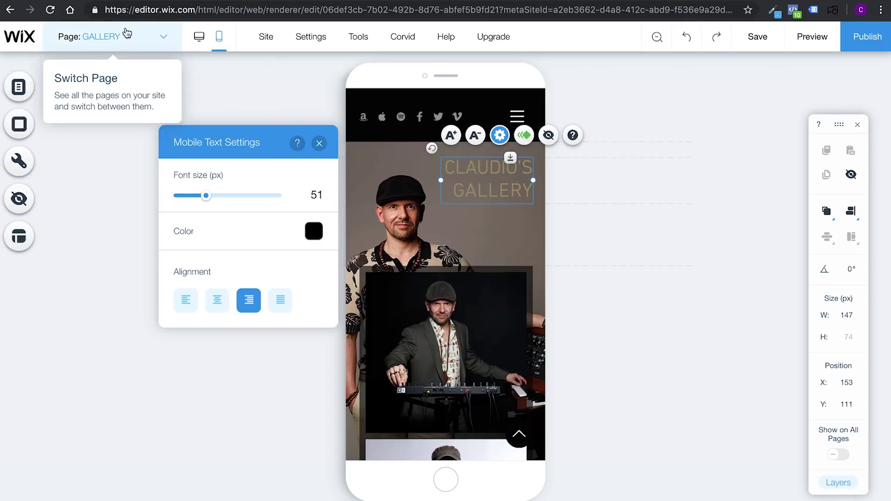
On the CONTACT page, drag the booking-enquiries text into the white box, then save the site
left_click(124, 37)
left_click(85, 174)
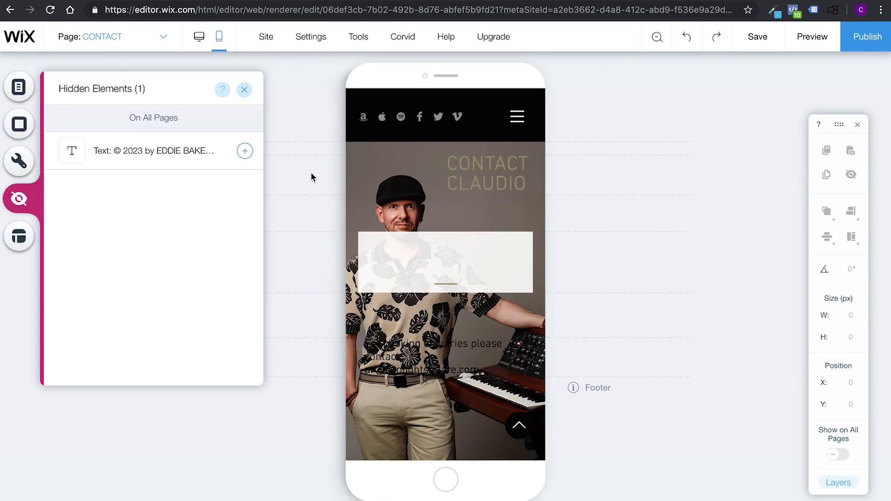
left_click_drag(445, 350, 475, 375)
left_click(756, 42)
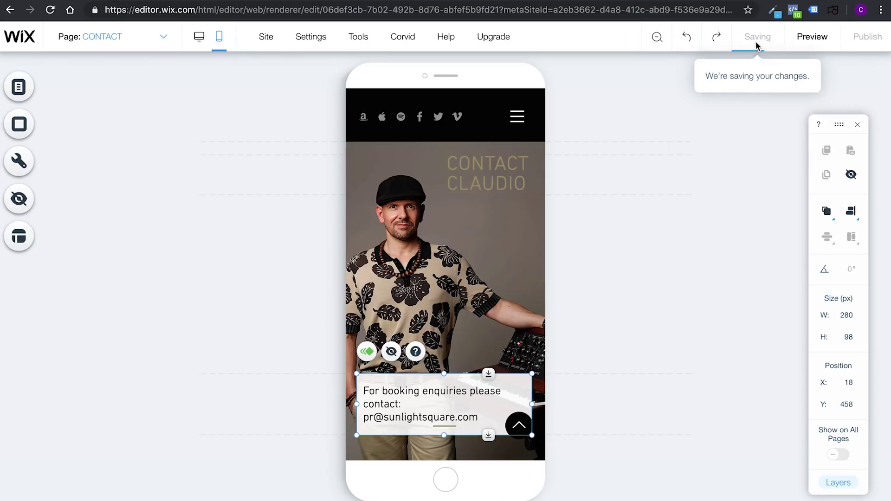
Preview the mobile site and browse the HOME page
left_click(802, 39)
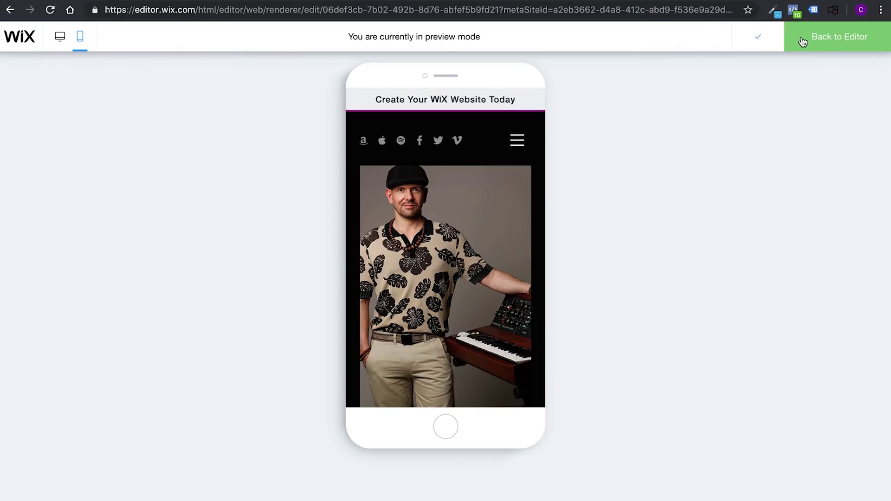
left_click(519, 146)
left_click(451, 173)
scroll(443, 223, "down", 5)
scroll(440, 234, "down", 10)
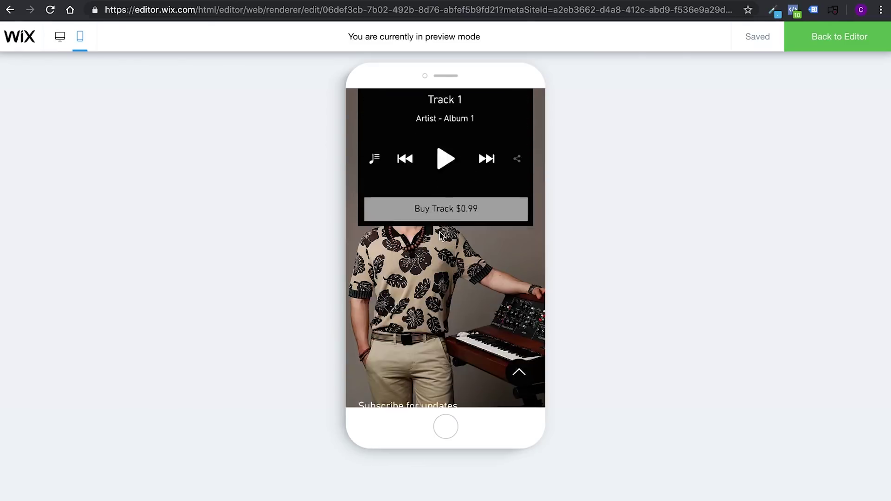
scroll(441, 234, "up", 5)
scroll(441, 233, "up", 10)
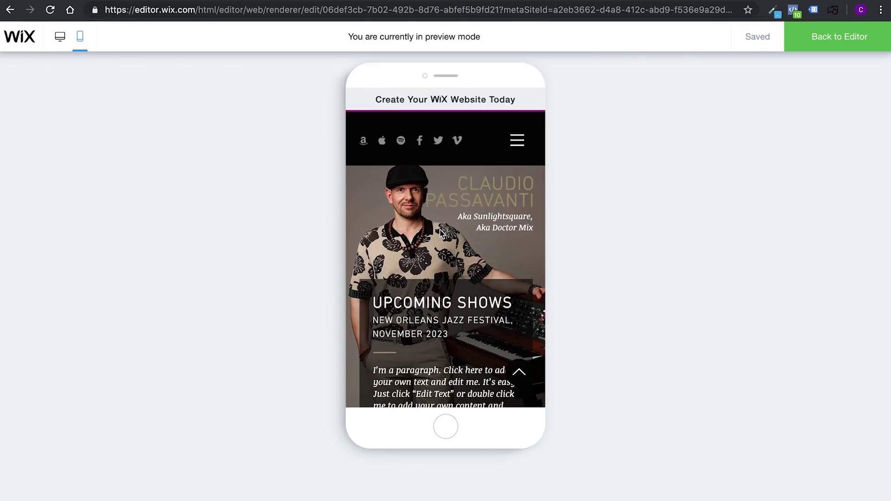
Go to the GALLERY page from the preview's menu and scroll through it
left_click(521, 145)
left_click(444, 282)
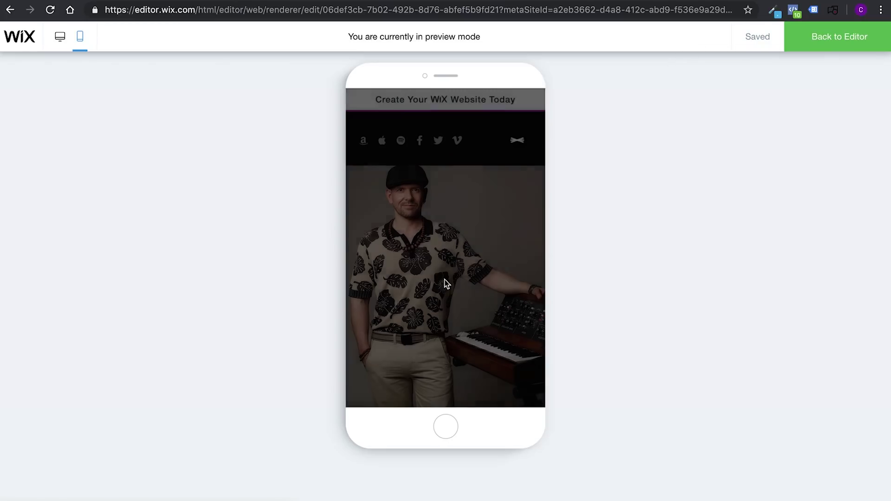
scroll(464, 192, "down", 5)
scroll(463, 192, "down", 3)
scroll(465, 197, "up", 10)
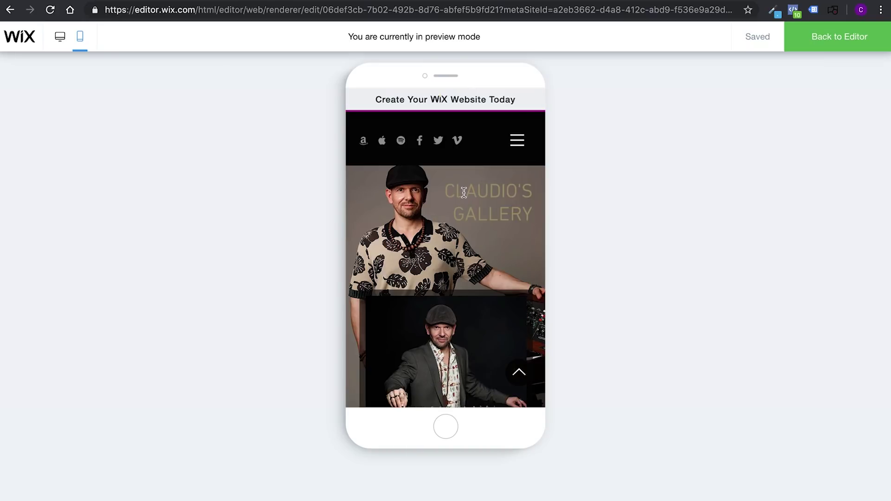
Back in the desktop editor, remove the Amazon icon from the header social bar
left_click(823, 44)
left_click(199, 37)
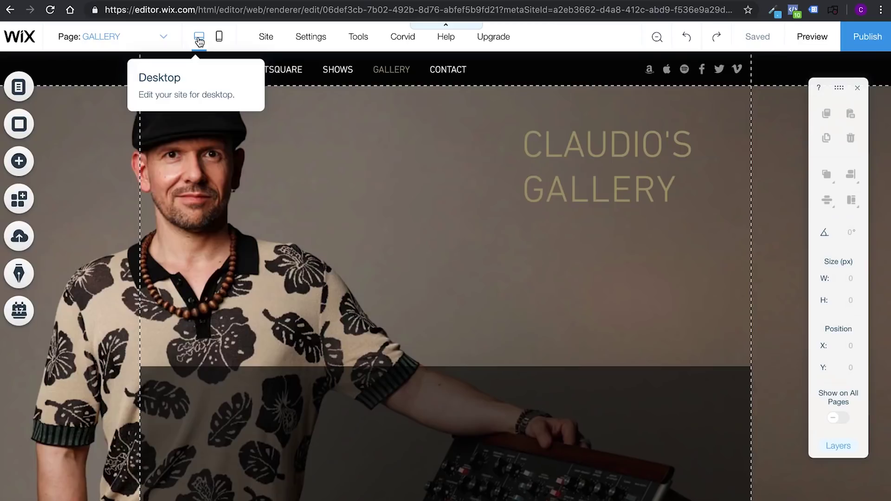
double_click(651, 73)
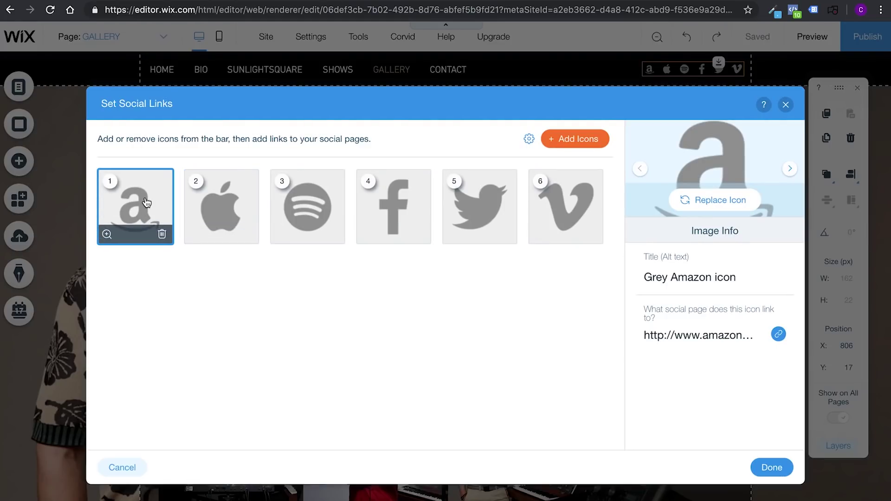
left_click(161, 234)
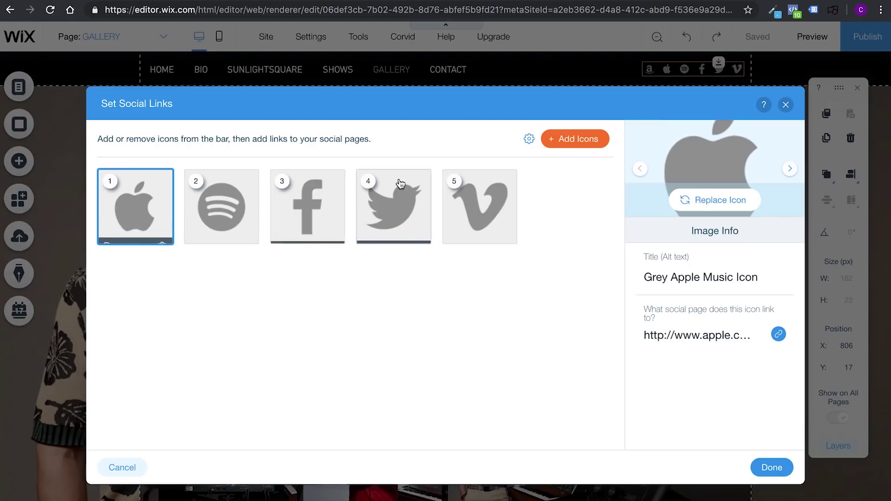
Add the grey-circle iTunes icon from the icon library, then search the web for 'sunlightsquare itunes'
left_click(588, 138)
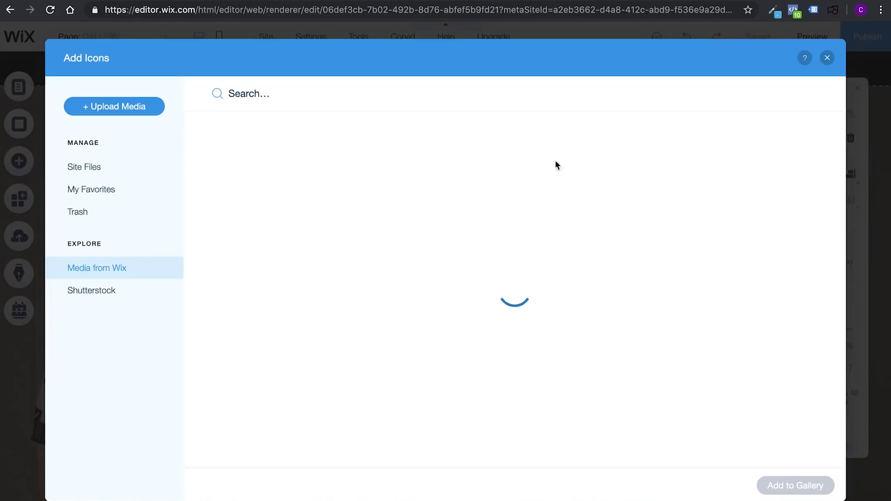
left_click(266, 93)
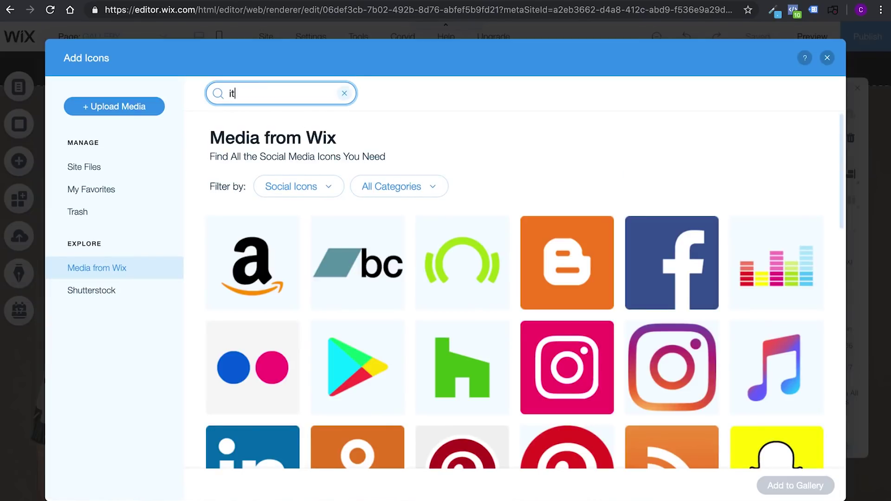
key("Return")
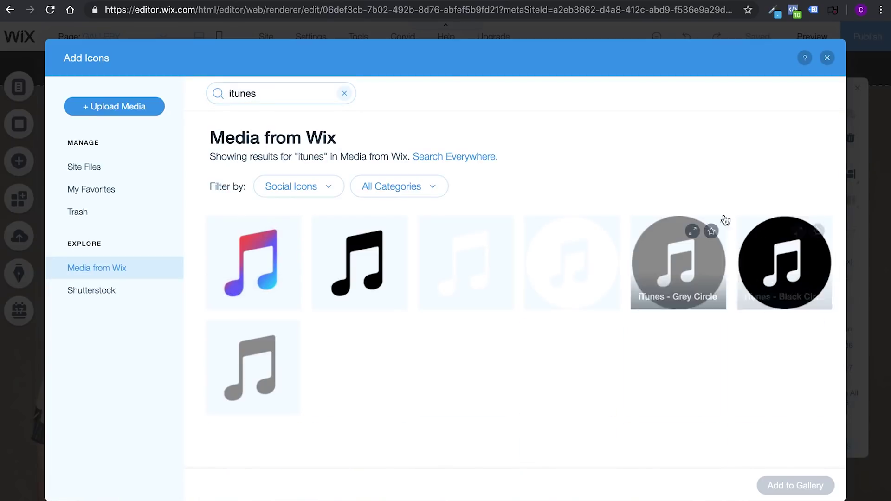
left_click(796, 249)
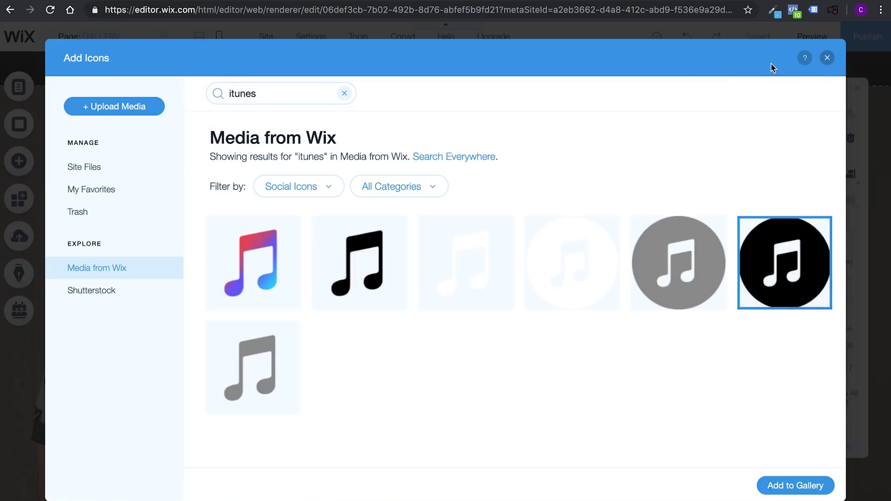
left_click(677, 241)
left_click(793, 486)
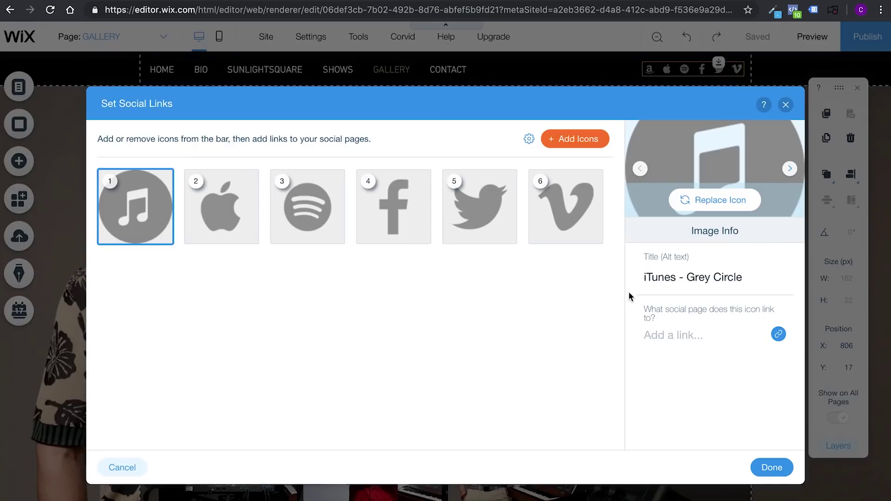
key("ctrl+t")
type("sunlightsquare itunes")
Open the Sunlightsquare artist page on Apple Music from the search results
key("Return")
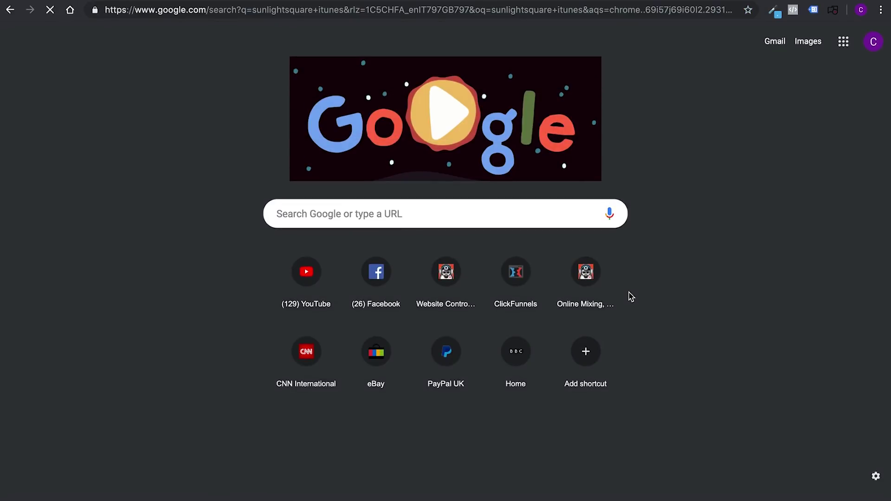
left_click(232, 139)
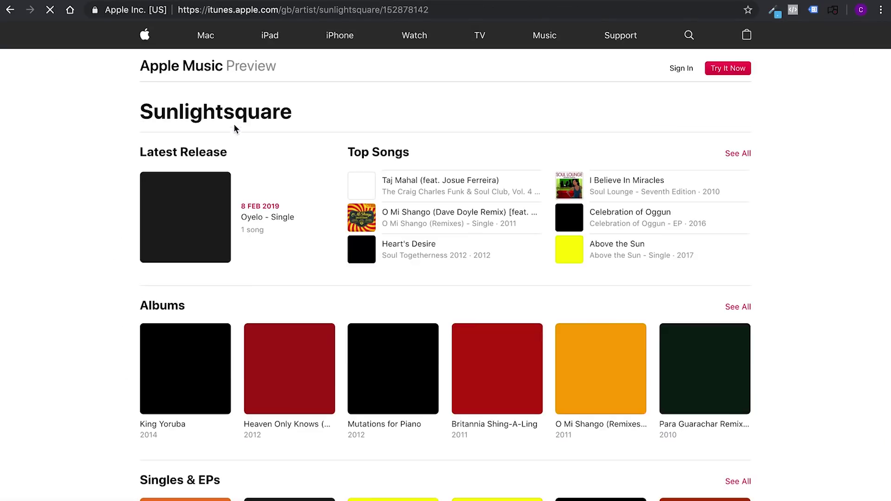
scroll(240, 118, "down", 7)
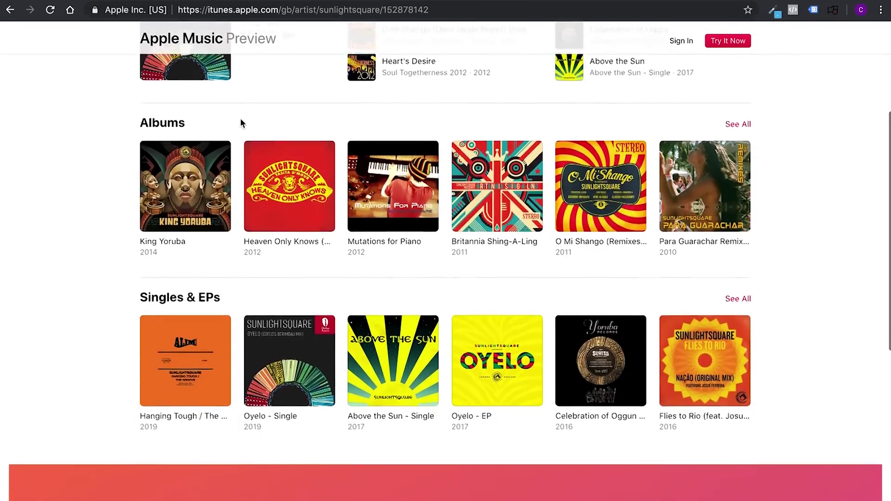
scroll(240, 118, "up", 7)
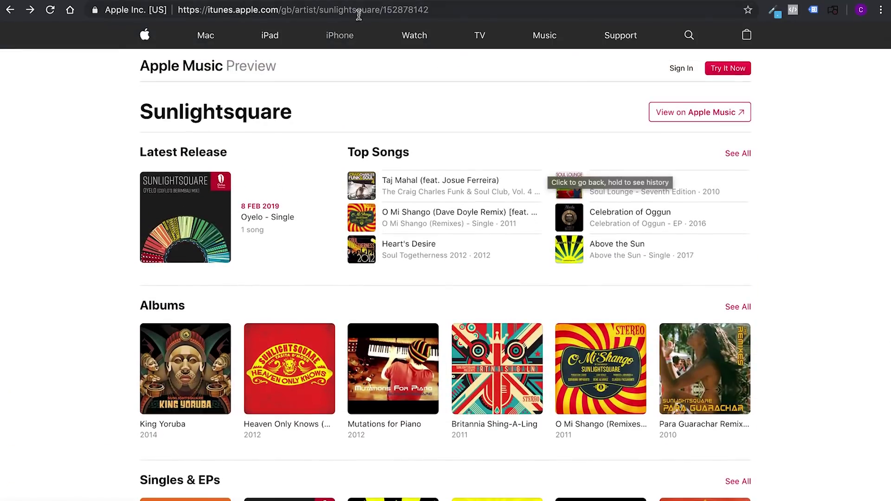
Link the iTunes icon to the Sunlightsquare Apple Music page URL and save the site
left_click(368, 13)
key("ctrl+Tab")
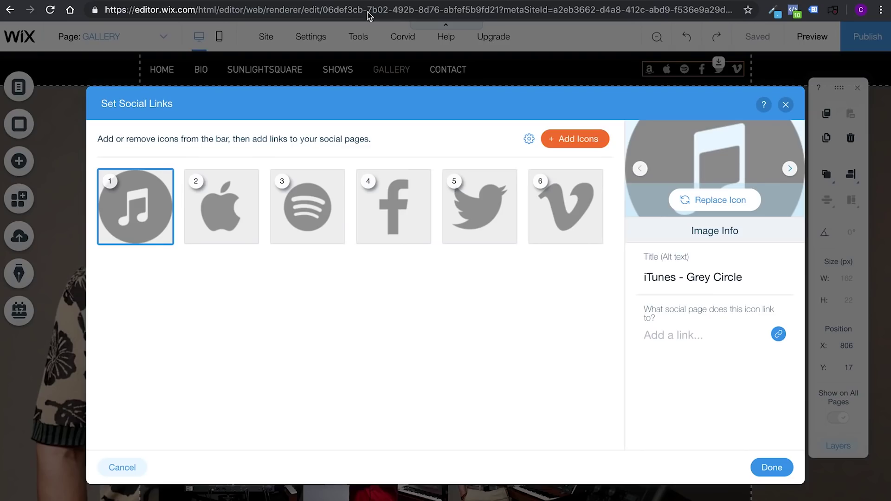
left_click(678, 336)
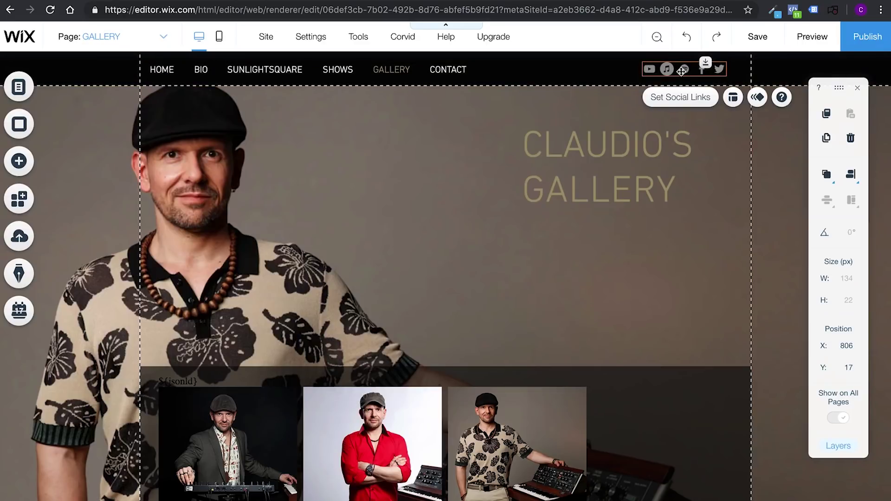
scroll(352, 193, "down", 2)
scroll(353, 193, "up", 2)
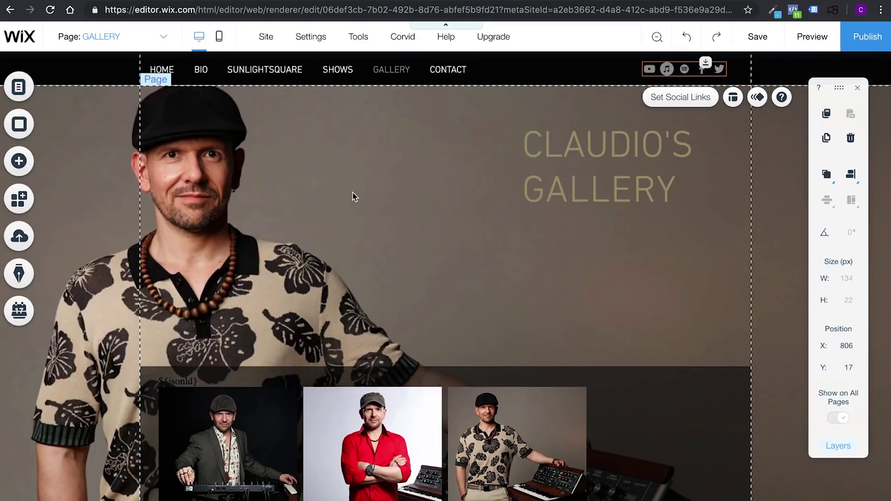
mouse_move(262, 39)
left_click(250, 82)
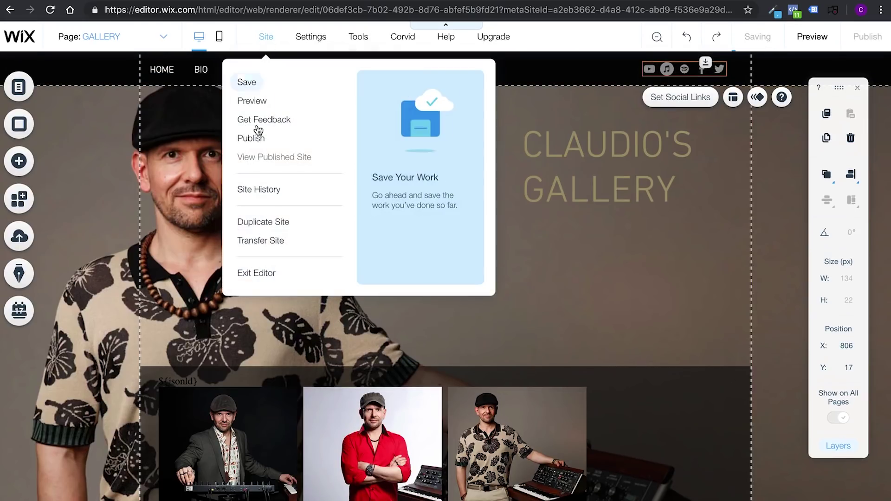
From the site dashboard, choose to connect a domain you already own
left_click(259, 275)
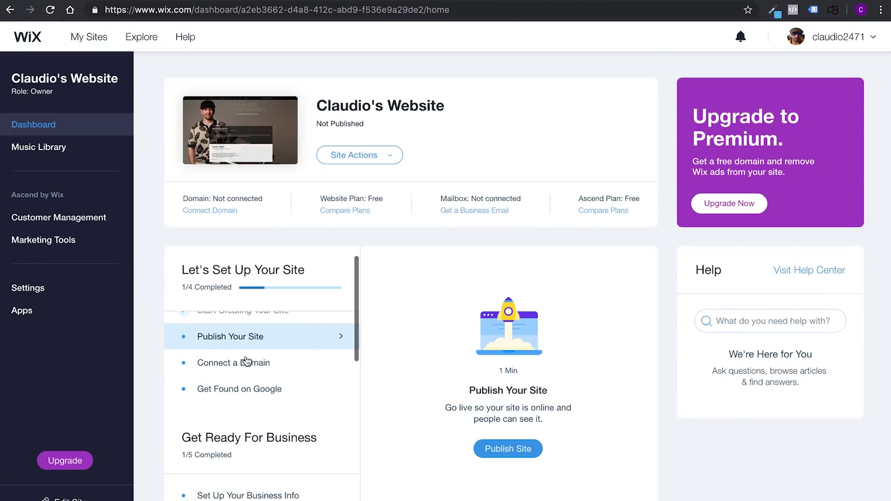
left_click(246, 369)
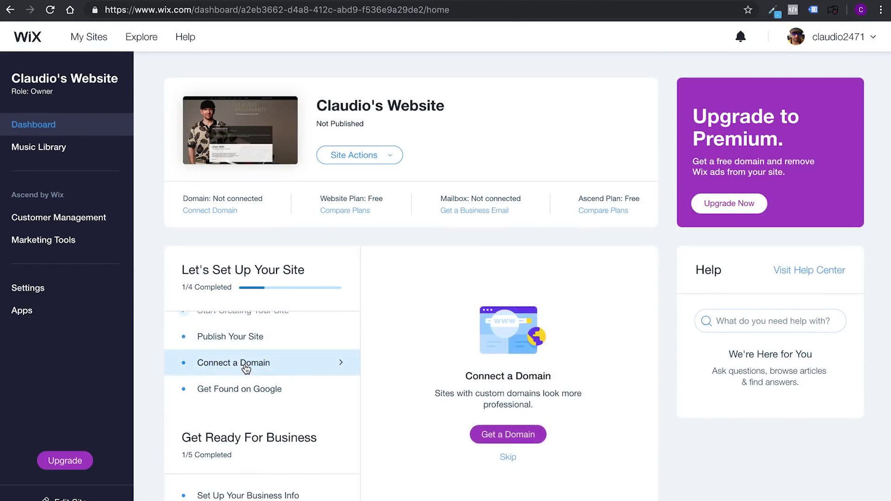
left_click(511, 435)
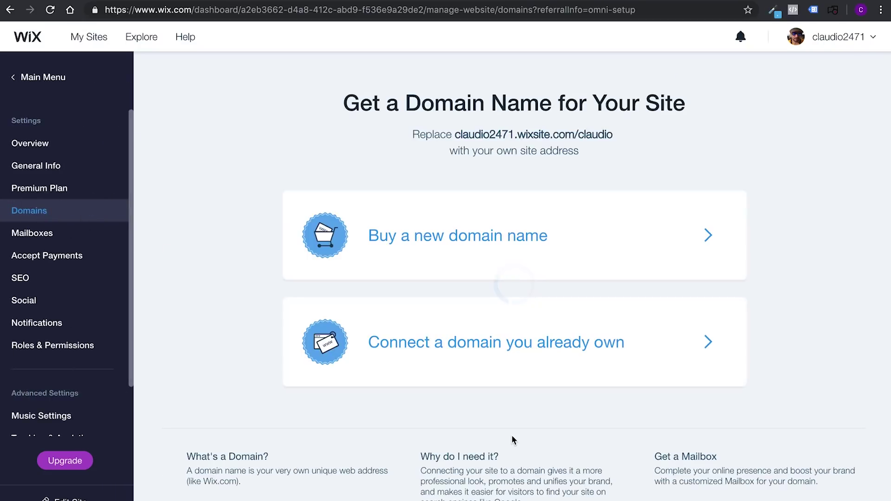
left_click(579, 353)
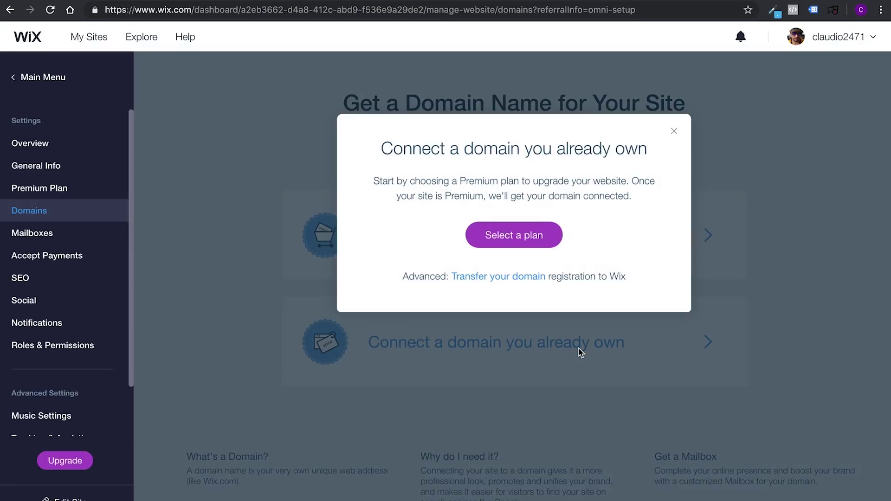
Select the VIP Premium plan with yearly billing and continue through checkout
left_click(532, 239)
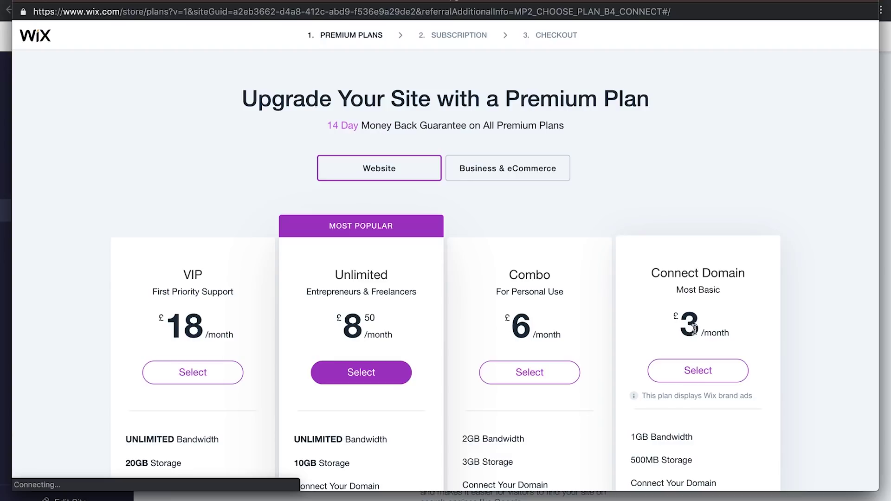
scroll(694, 329, "down", 3)
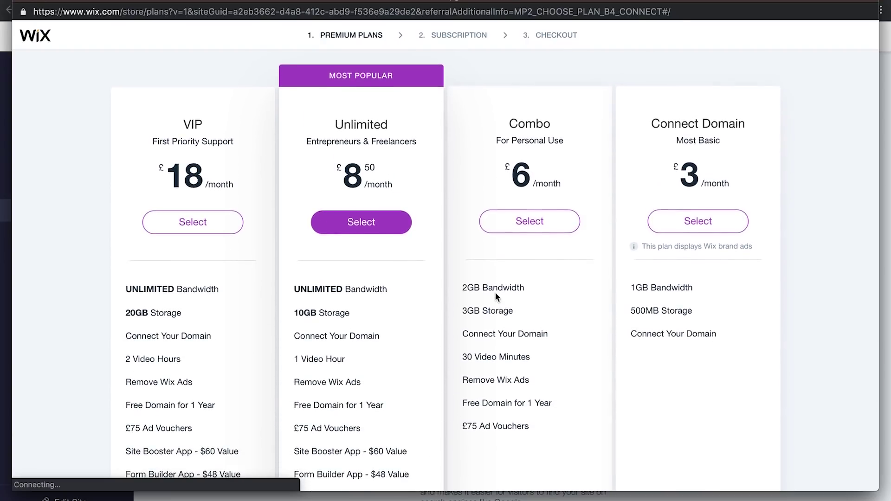
scroll(495, 291, "down", 2)
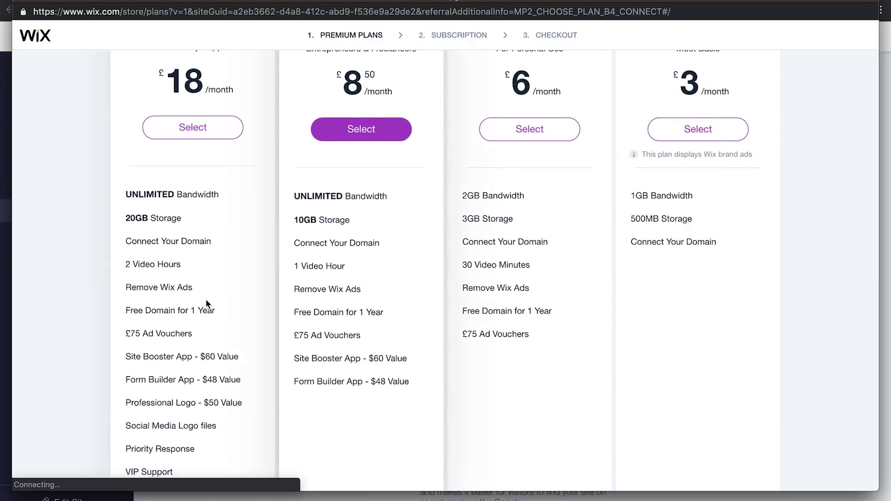
scroll(205, 298, "up", 2)
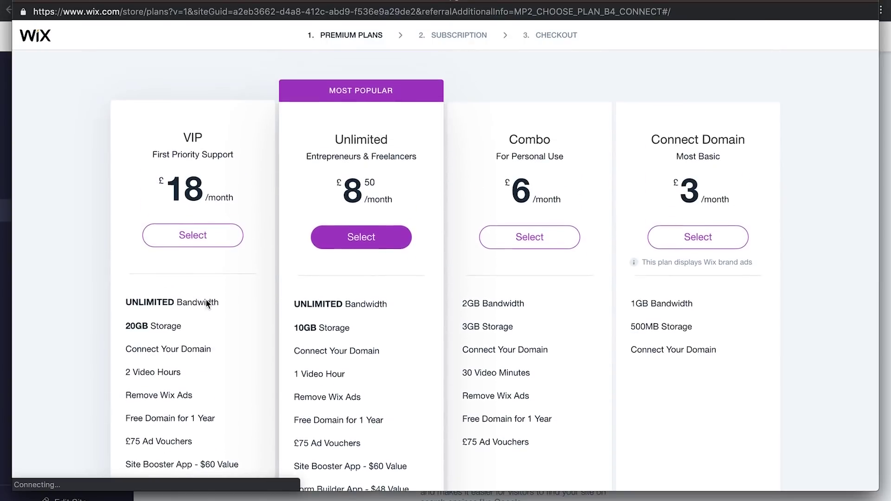
left_click(194, 239)
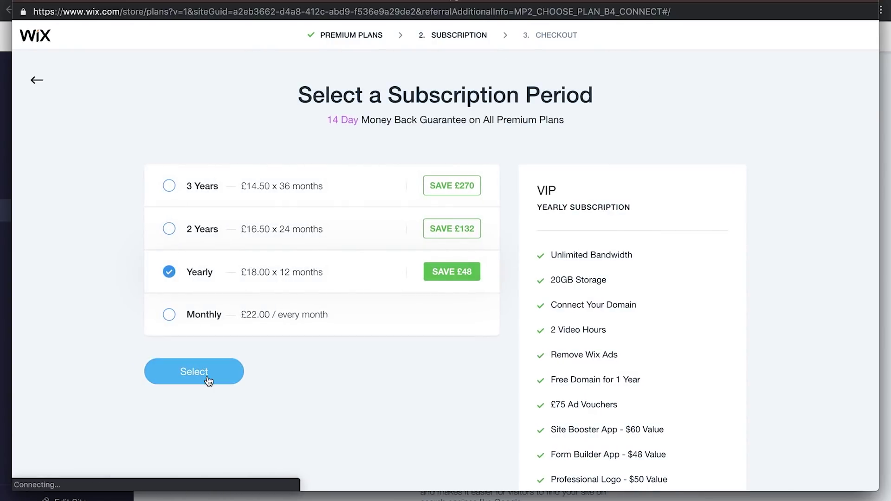
left_click(208, 380)
scroll(223, 334, "down", 2)
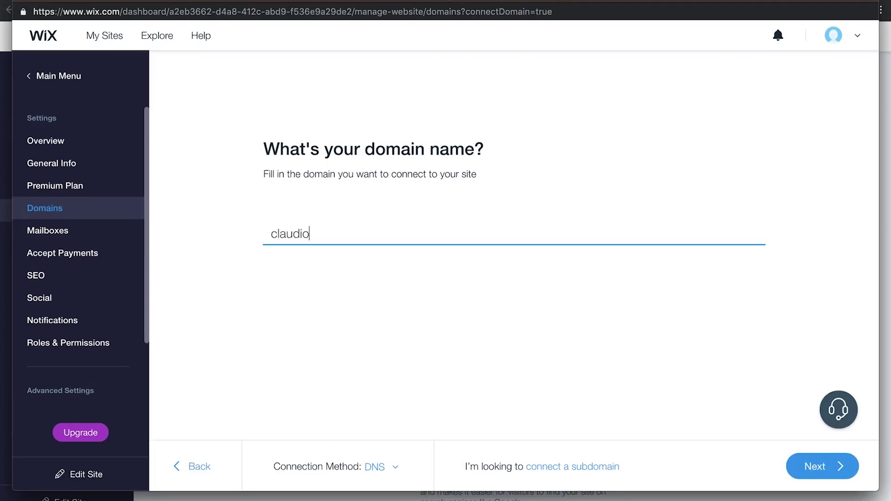
type("dio.pro")
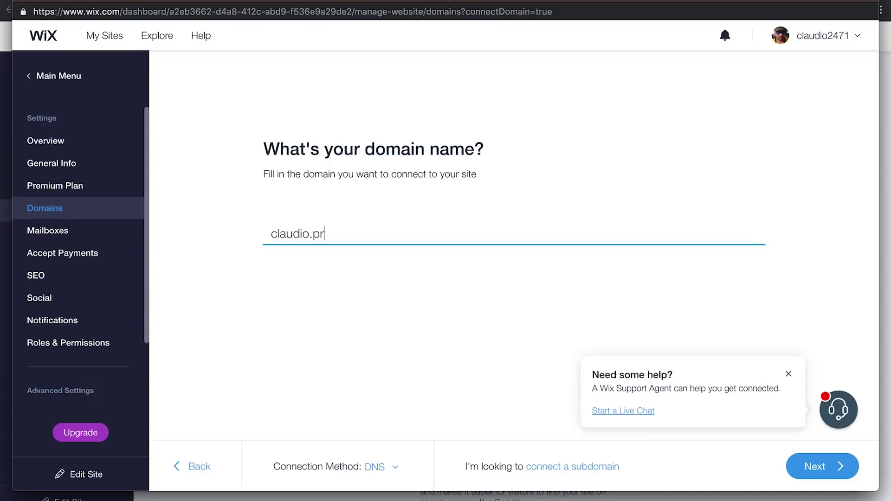
left_click(271, 233)
type("www")
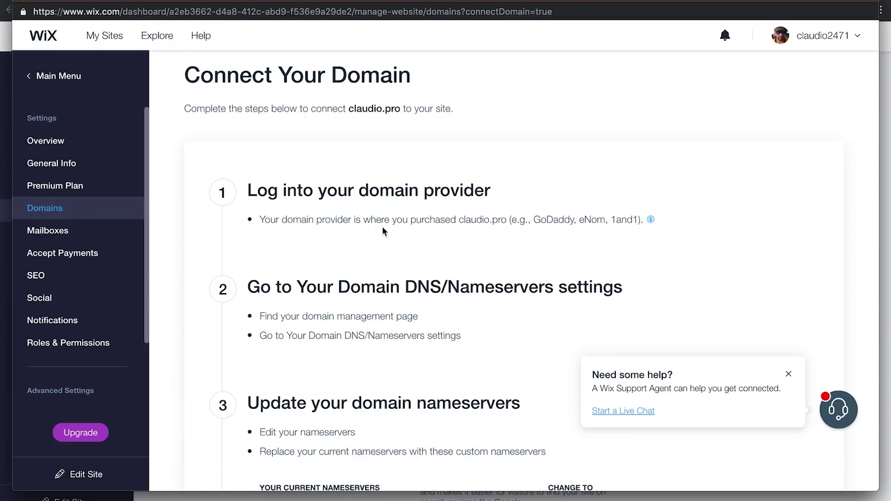
scroll(382, 231, "down", 3)
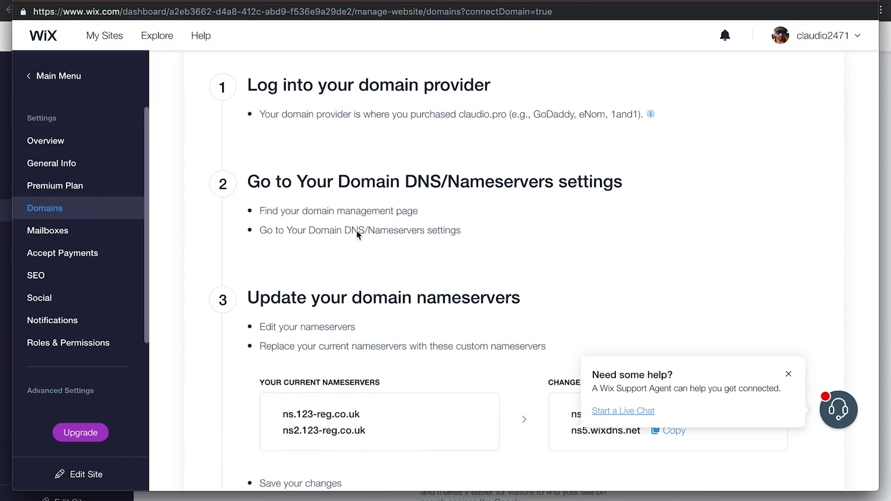
scroll(357, 234, "down", 5)
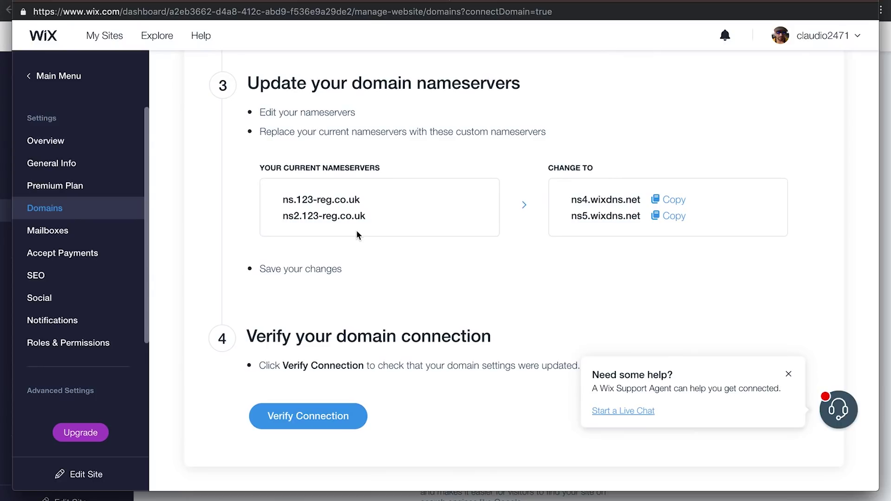
left_click(670, 216)
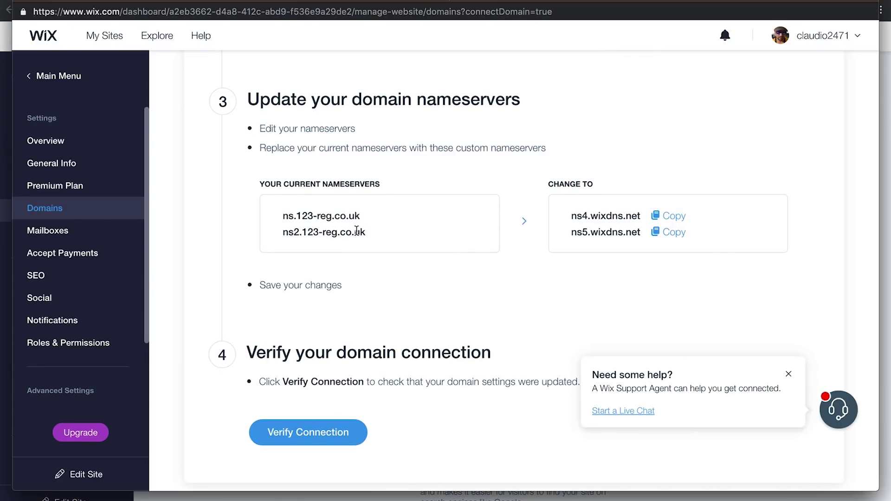
Go to 123-reg in a new window and reach claudio.pro's nameserver settings
key("super+n")
type("123")
key("Return")
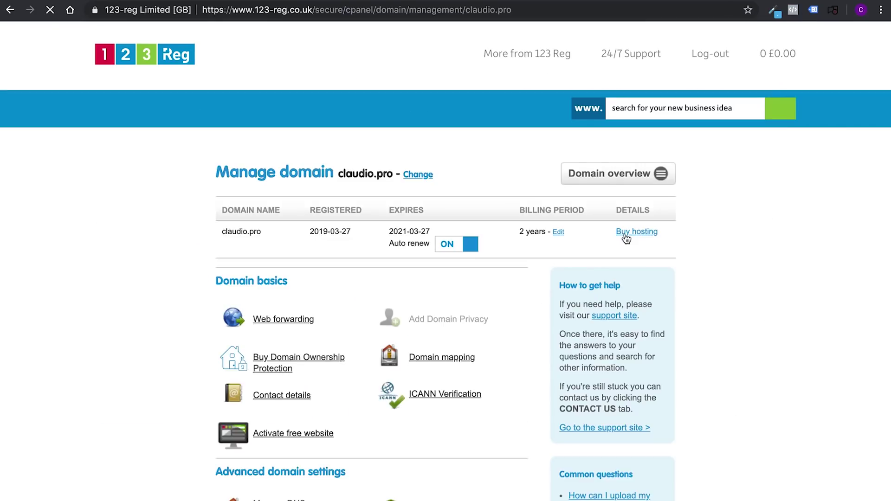
scroll(478, 253, "down", 3)
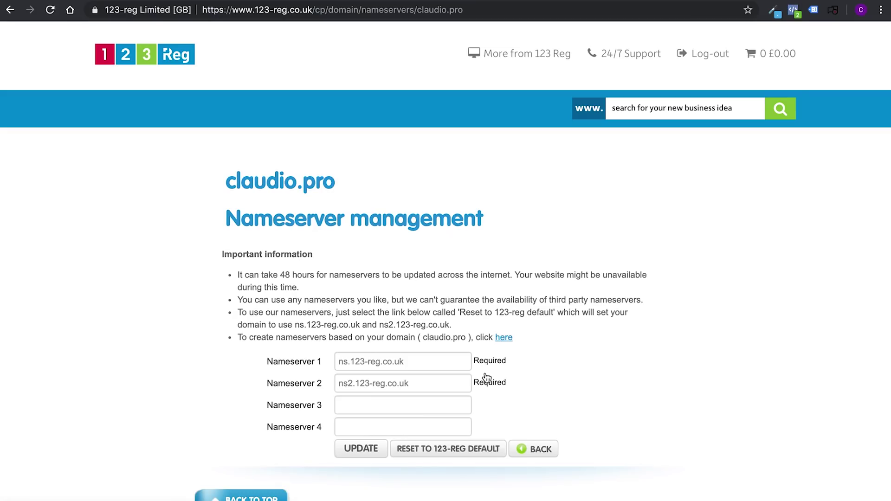
scroll(487, 378, "down", 1)
Set Nameserver 1 and 2 to ns4.wixdns.net and ns5.wixdns.net and save the update
left_click_drag(415, 330, 308, 324)
key("super+v")
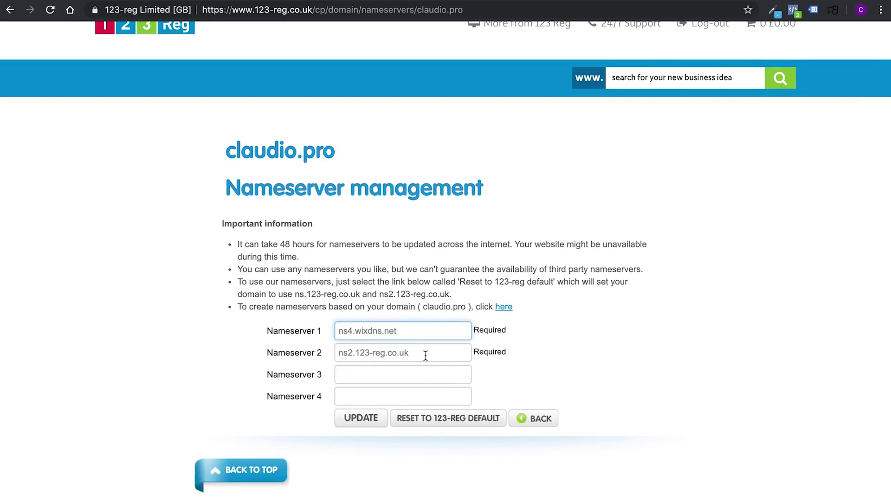
left_click_drag(425, 355, 327, 352)
key("super+v")
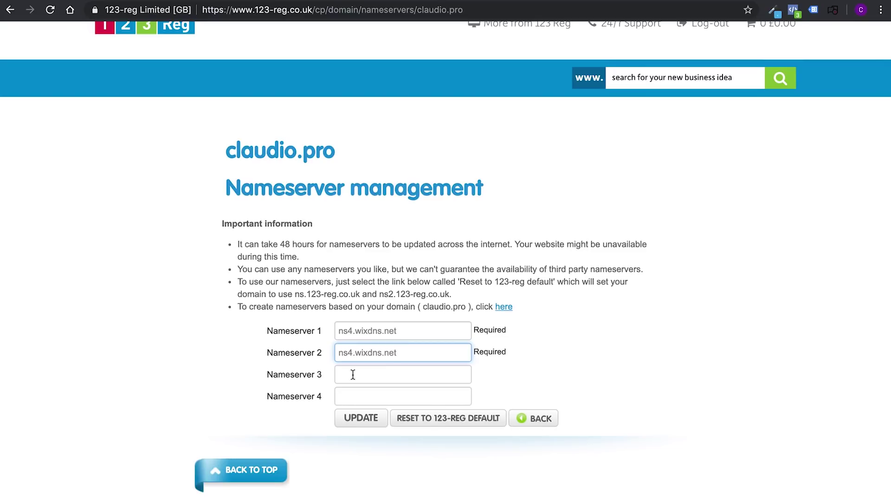
key("BackSpace")
type("5")
scroll(353, 375, "down", 2)
left_click(358, 363)
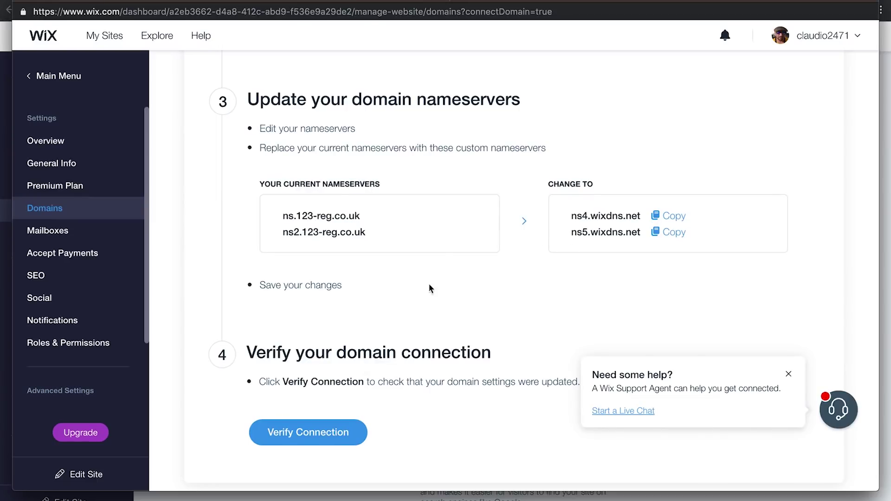
Run Wix's connection verification for claudio.pro after the nameserver update
scroll(430, 297, "down", 1)
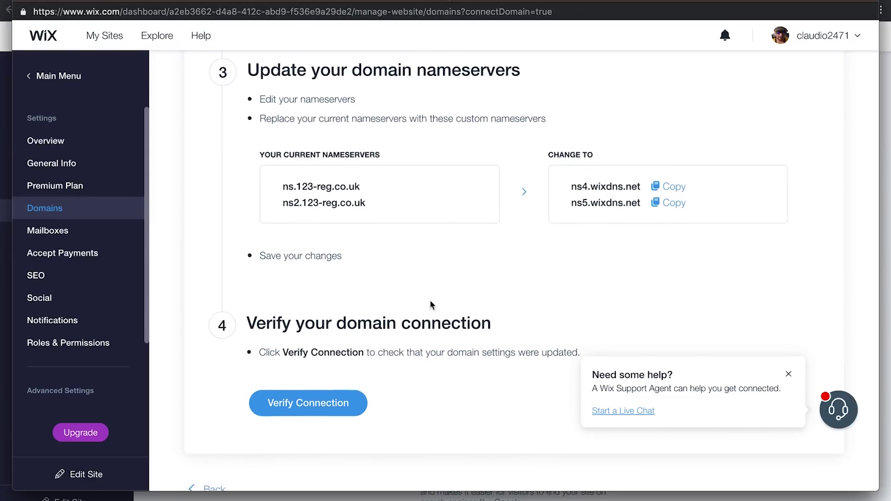
left_click(316, 389)
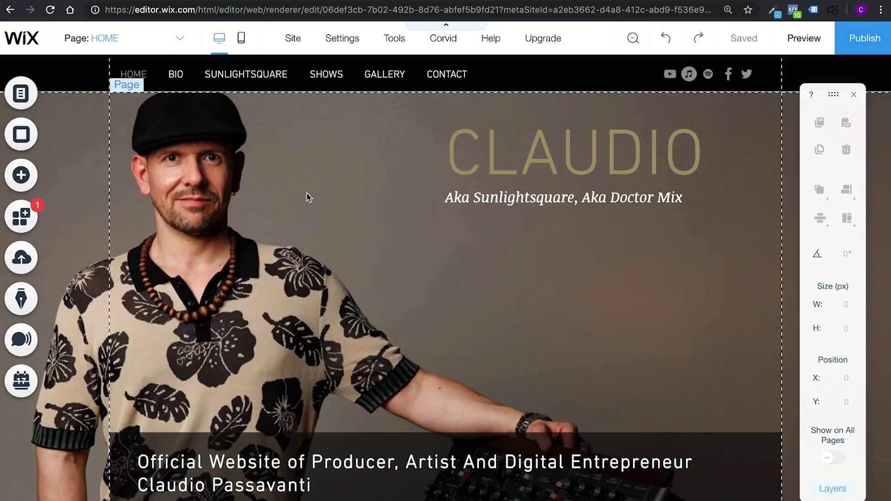
Nudge the CLAUDIO heading slightly left and reposition the Aka Sunlightsquare subtitle
scroll(320, 179, "down", 1)
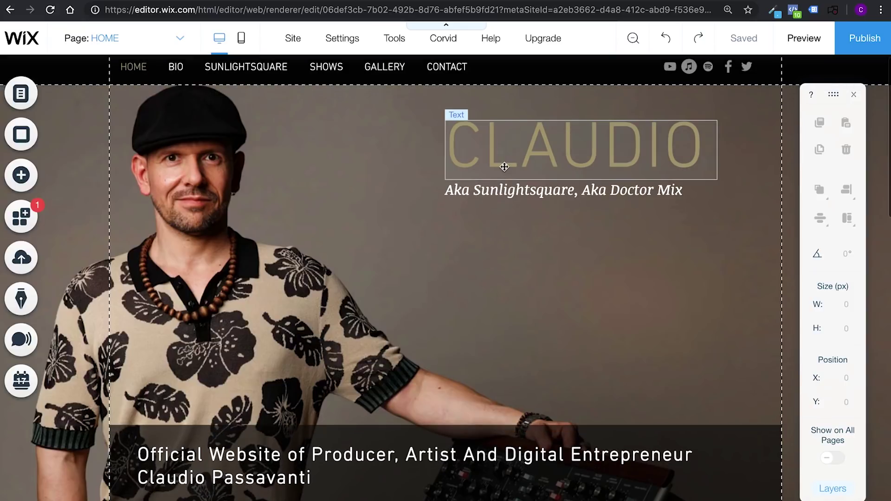
mouse_move(483, 151)
left_mouse_down()
mouse_move(471, 151)
mouse_move(481, 154)
left_mouse_up()
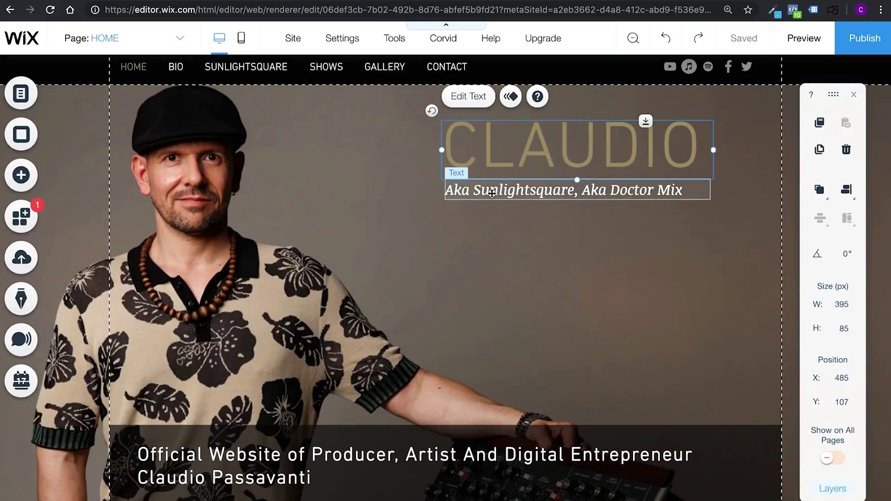
left_click_drag(492, 192, 492, 193)
Scroll down to the Claudio's Personal Youtube Channel video player
scroll(199, 338, "down", 5)
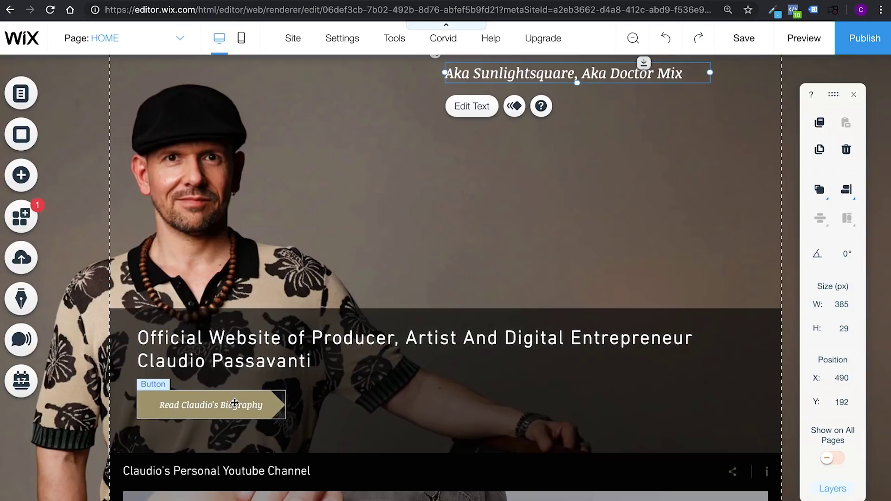
scroll(233, 403, "down", 5)
scroll(235, 403, "down", 5)
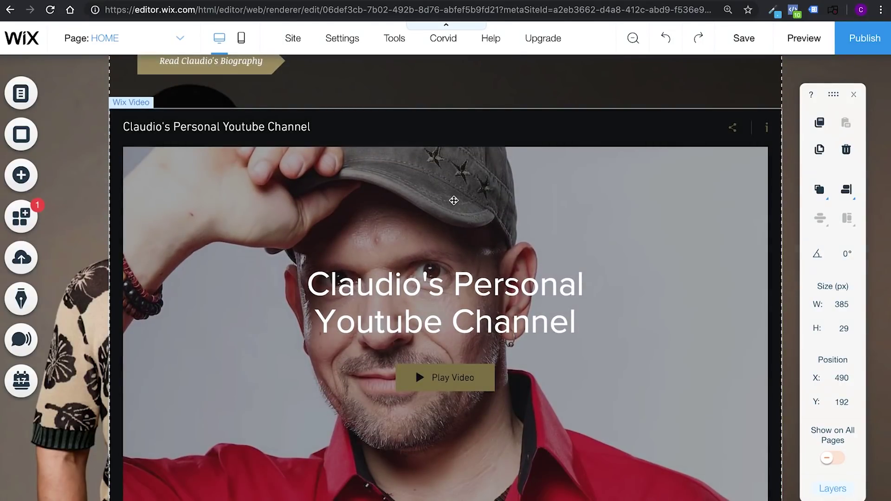
scroll(454, 200, "up", 1)
scroll(454, 200, "down", 1)
scroll(454, 200, "down", 1)
scroll(452, 251, "up", 1)
scroll(451, 254, "up", 1)
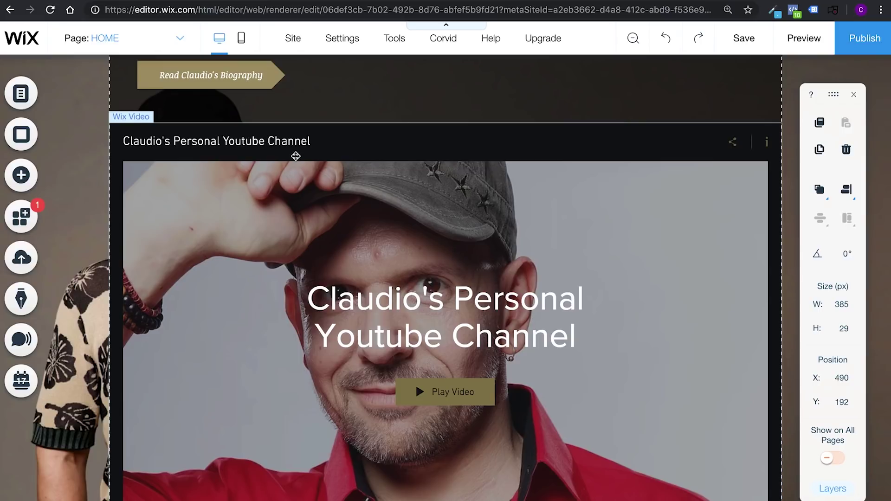
Delete the personal YouTube channel video player, confirming removal, and bring up the Add Video choices
left_click(361, 192)
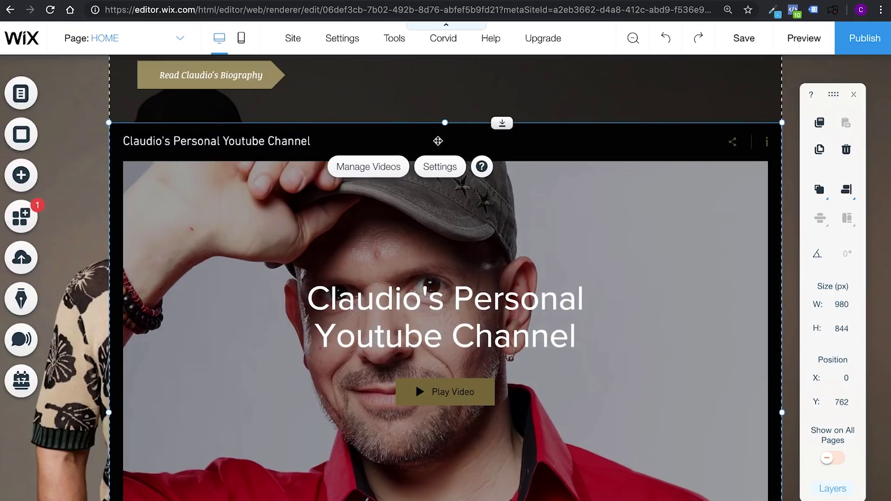
key("Delete")
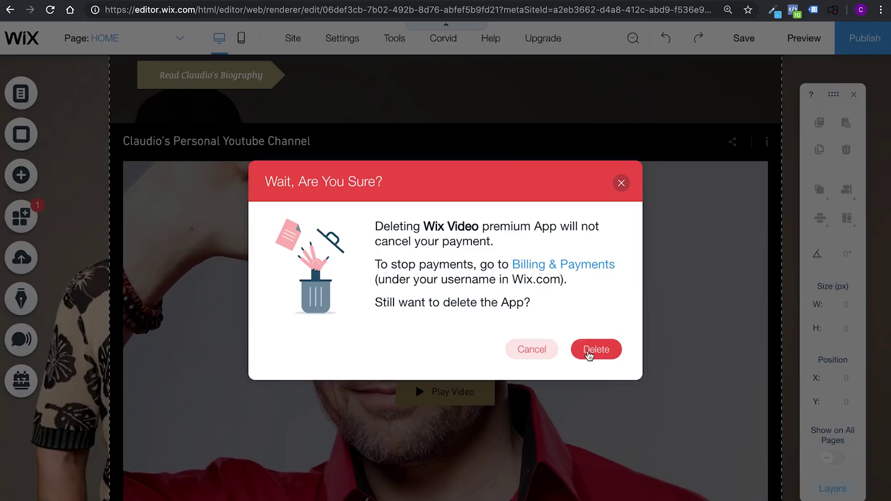
left_click(588, 352)
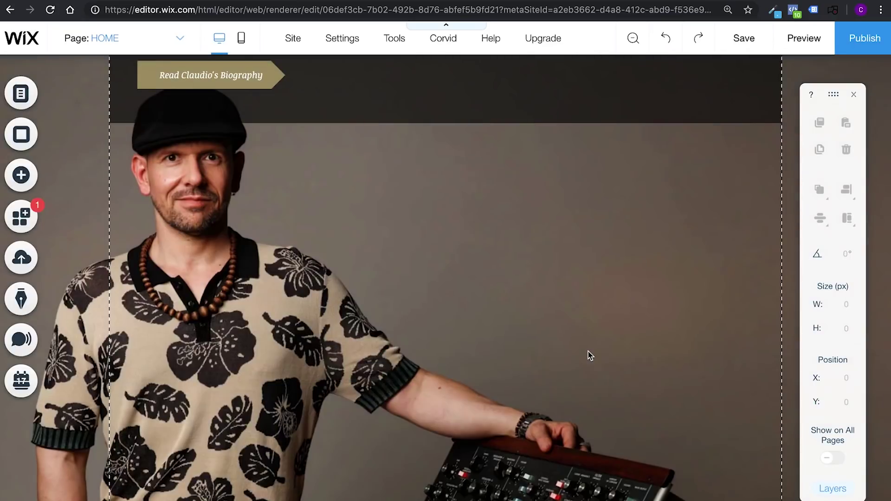
left_click(17, 176)
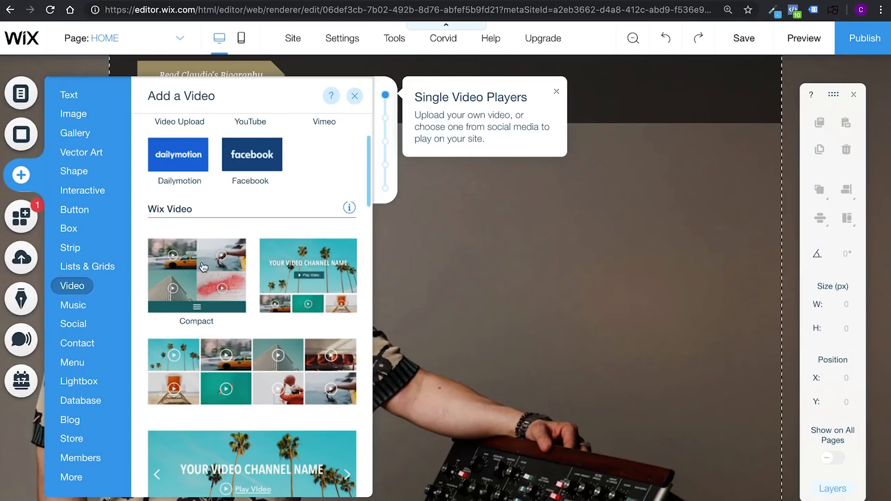
Add a channel video player and stretch it to the page's left and right edges
left_click(320, 271)
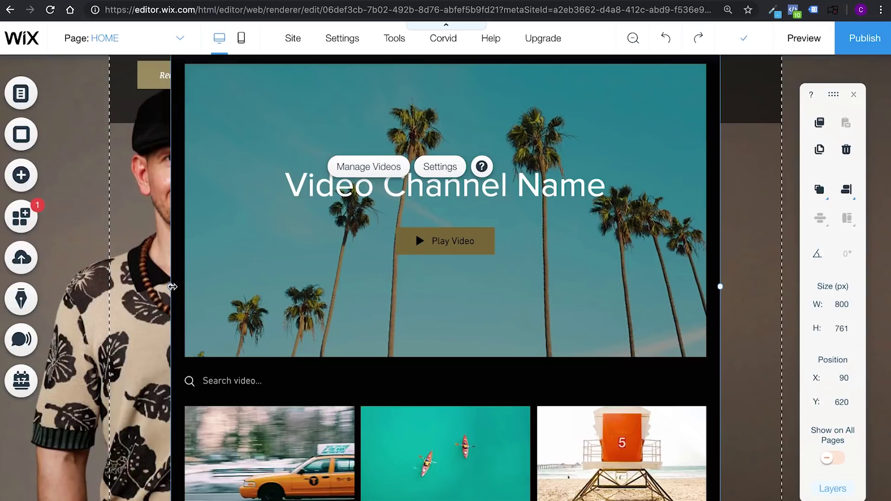
left_click_drag(168, 289, 111, 290)
left_click_drag(718, 306, 780, 309)
scroll(617, 255, "up", 3)
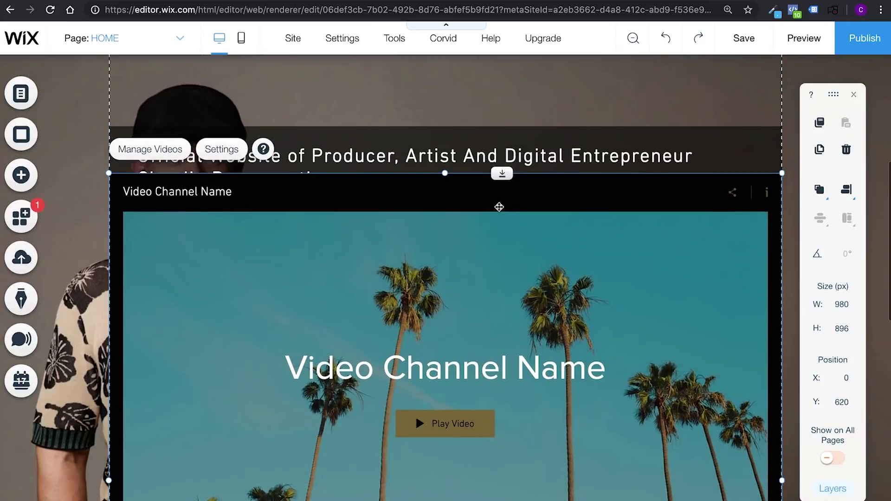
left_click_drag(487, 229, 483, 296)
Set the new player to show Claudio's Personal Youtube Channel
left_click(222, 247)
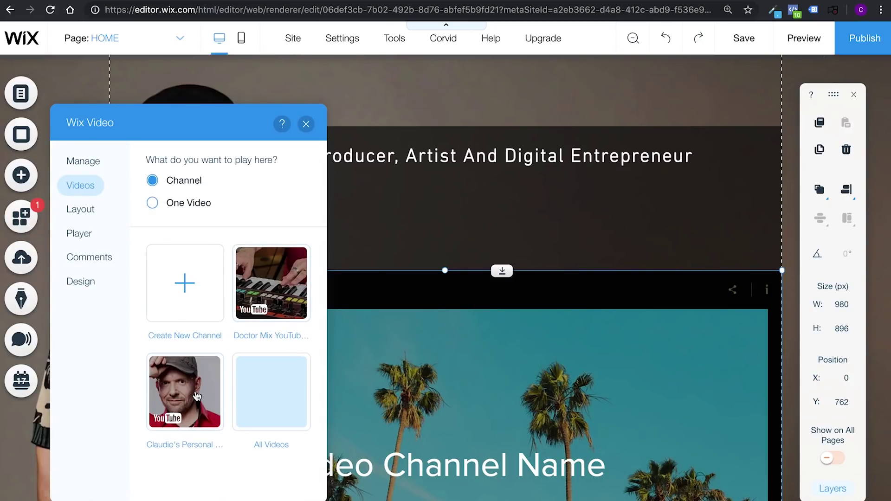
left_click(196, 396)
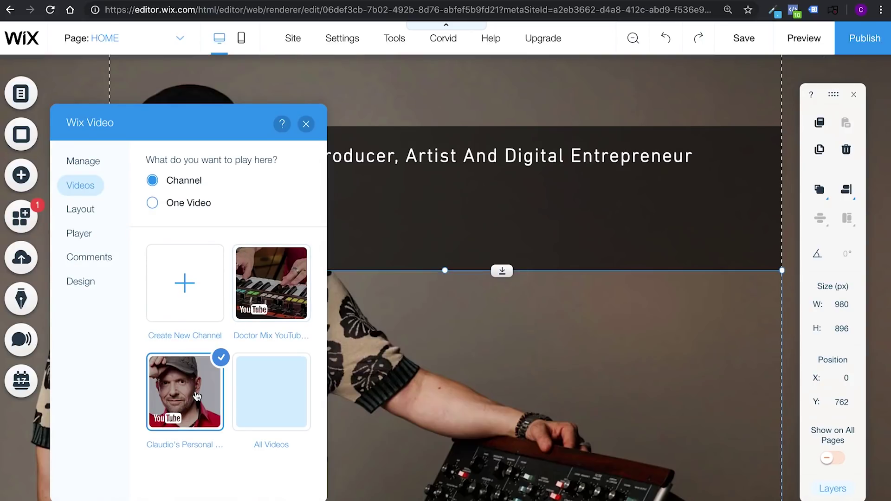
left_click(306, 123)
Move the Latest News box further down the page, below the player
scroll(390, 270, "down", 3)
scroll(389, 270, "down", 8)
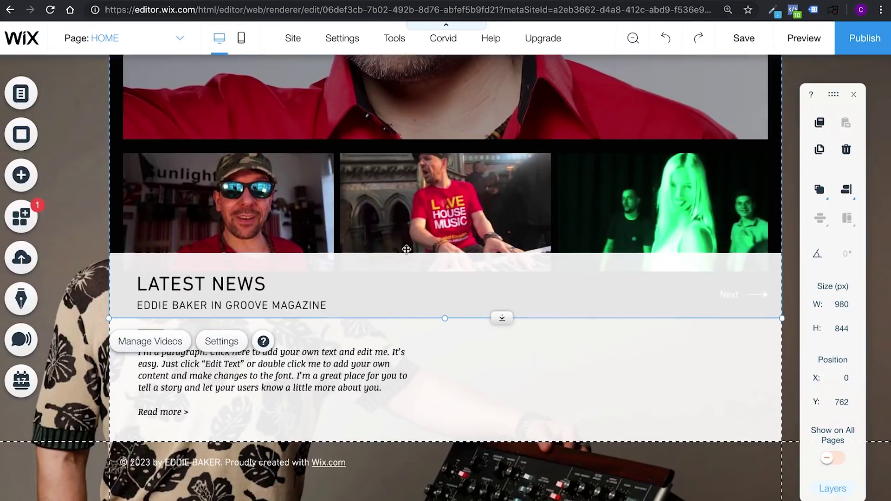
left_click_drag(420, 348, 420, 499)
scroll(431, 445, "down", 4)
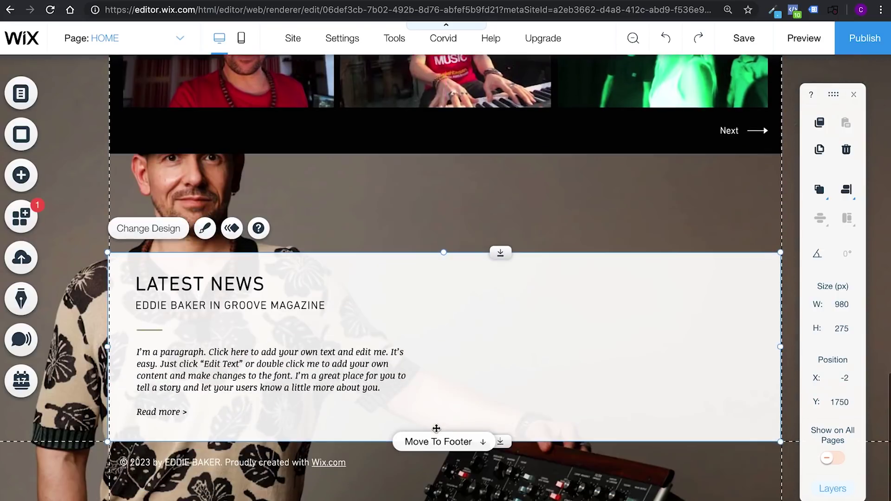
left_click_drag(446, 274, 432, 499)
scroll(429, 225, "up", 1)
scroll(430, 224, "up", 3)
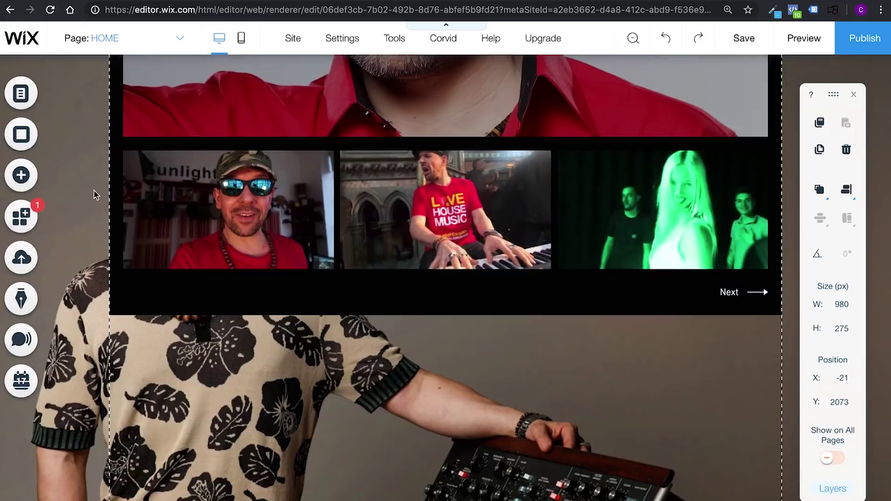
Add a second channel video player set to the Doctor Mix YouTube Channel
left_click(30, 172)
left_click(252, 466)
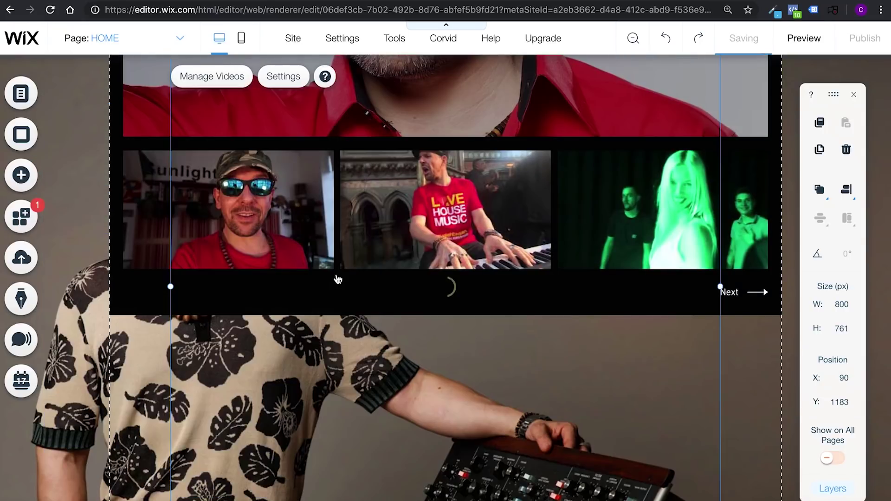
left_click(291, 84)
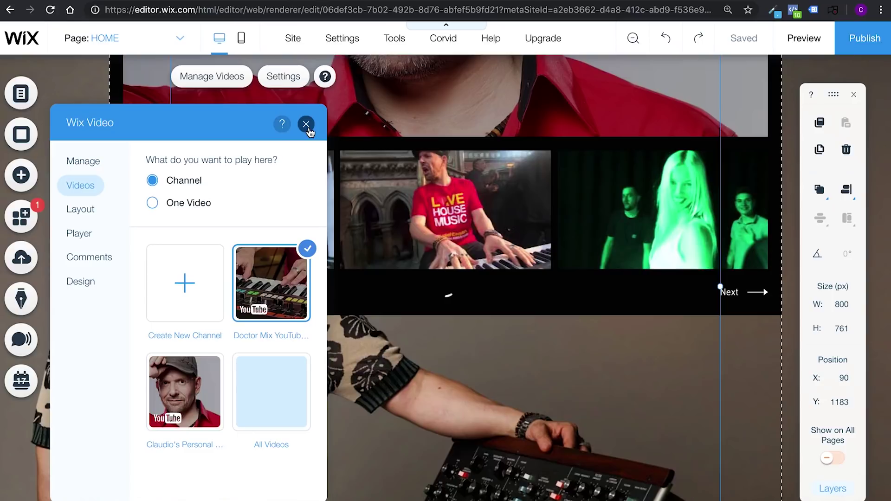
left_click(307, 128)
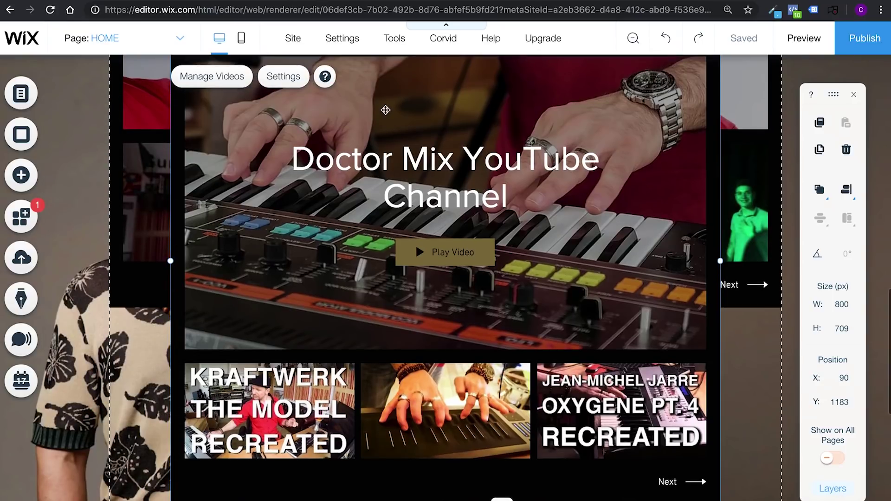
Place the Doctor Mix player below the personal channel videos and stretch it to 980 px
left_click_drag(385, 110, 327, 400)
left_click_drag(393, 387, 393, 387)
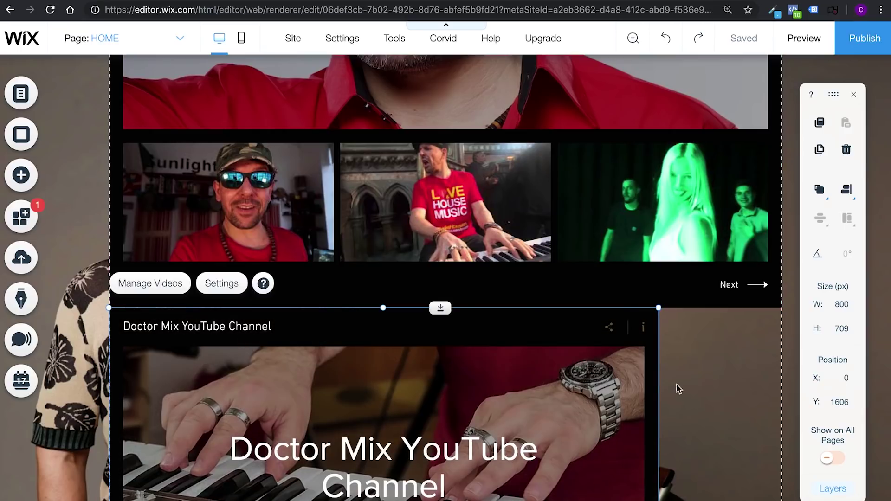
left_click_drag(663, 383, 782, 381)
scroll(652, 360, "down", 5)
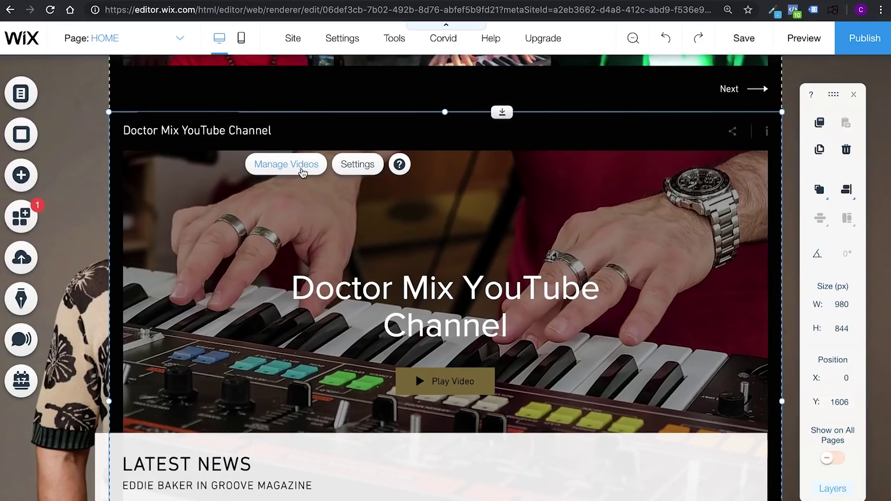
Create a new YouTube Feed channel from the Video Library's Channels page
left_click(301, 170)
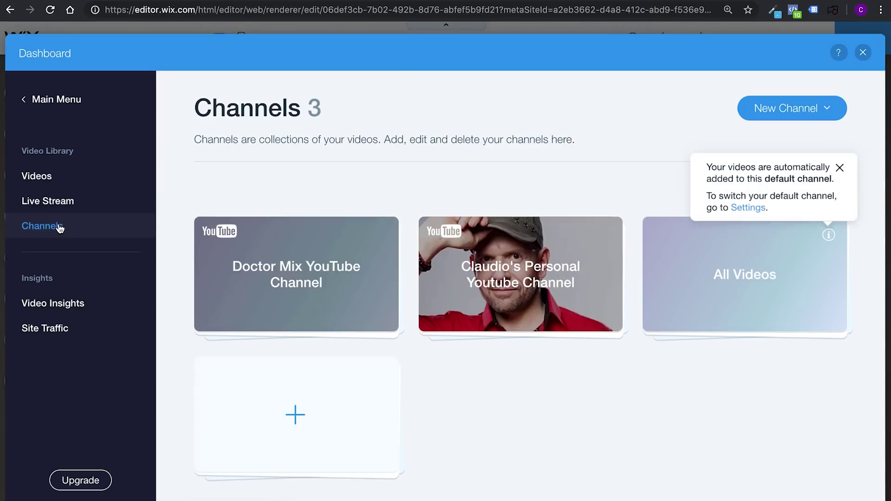
left_click(793, 107)
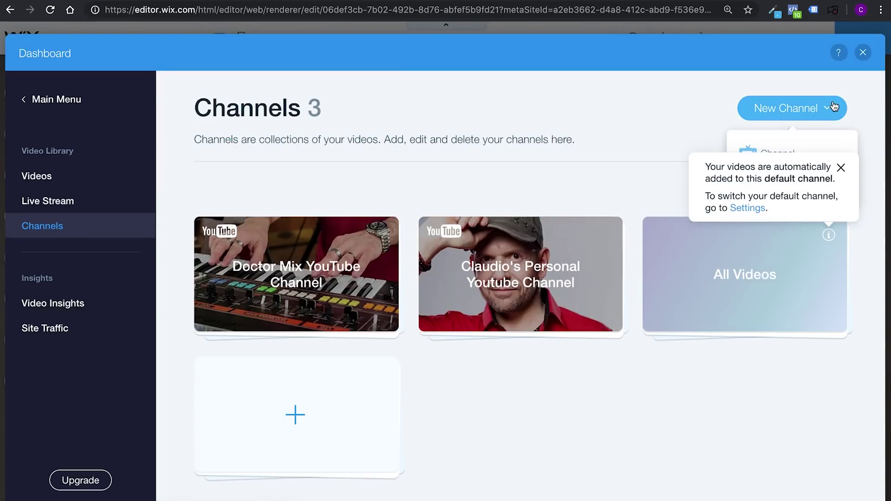
left_click(804, 184)
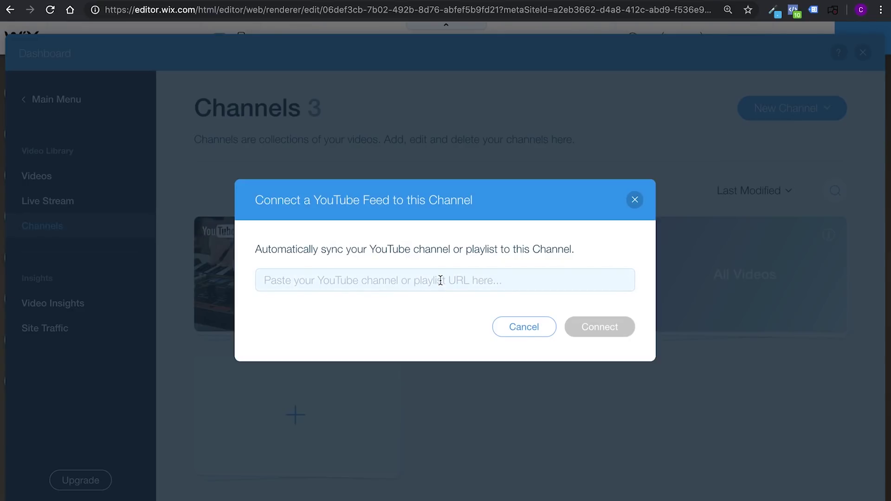
Search for 'claudio sunlightsquare youtube' in a new browser window
key("super+n")
type("claudio sunlig")
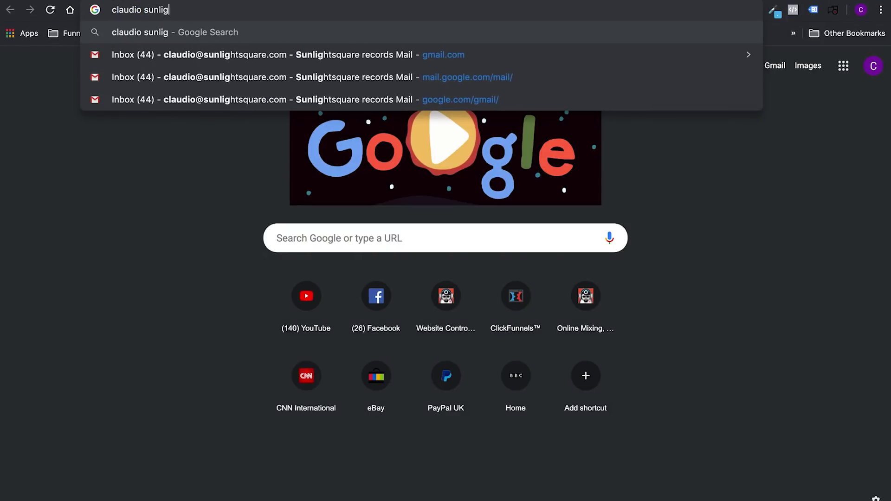
type("htsquare your")
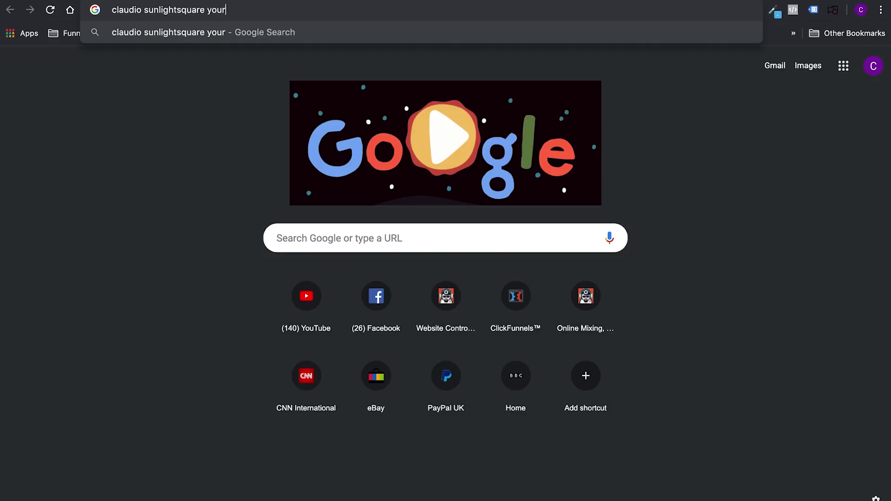
key("BackSpace")
type("tube")
key("Return")
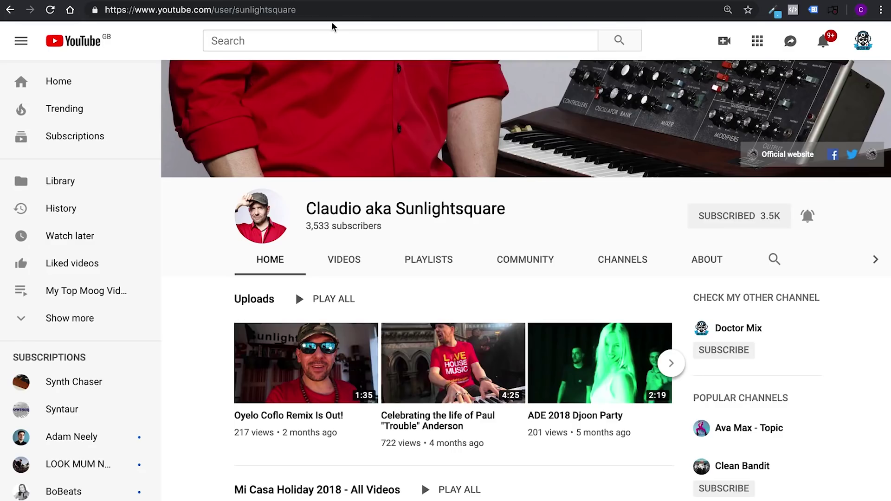
Copy the Sunlightsquare channel URL and paste it into Wix's YouTube feed field
left_click(308, 9)
key("ctrl+c")
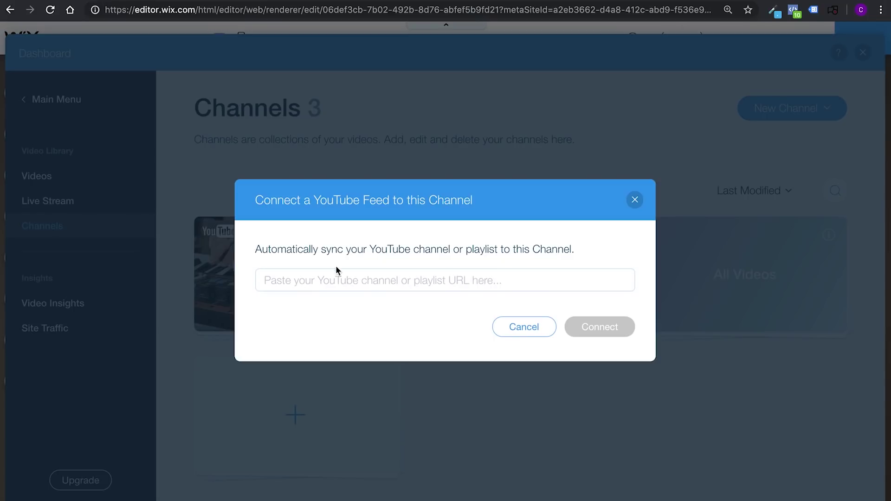
left_click(332, 276)
key("ctrl+v")
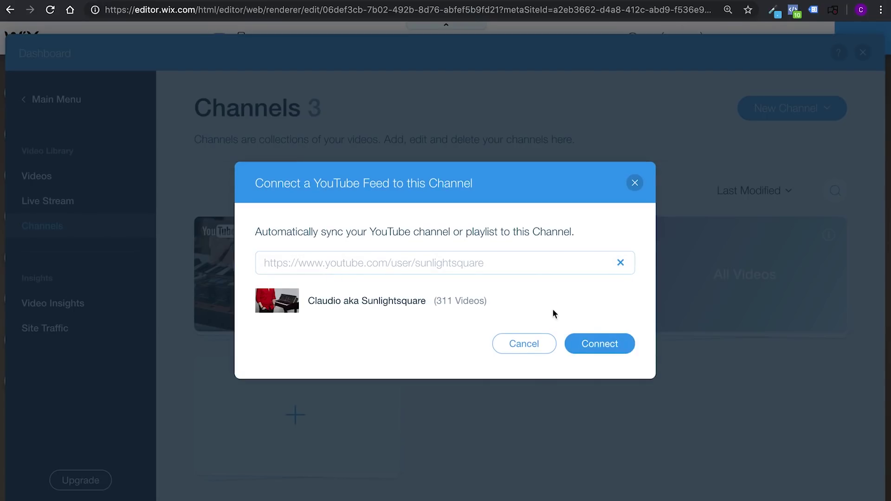
Close the YouTube feed dialog and preview the home page's personal and Doctor Mix players
left_click(635, 183)
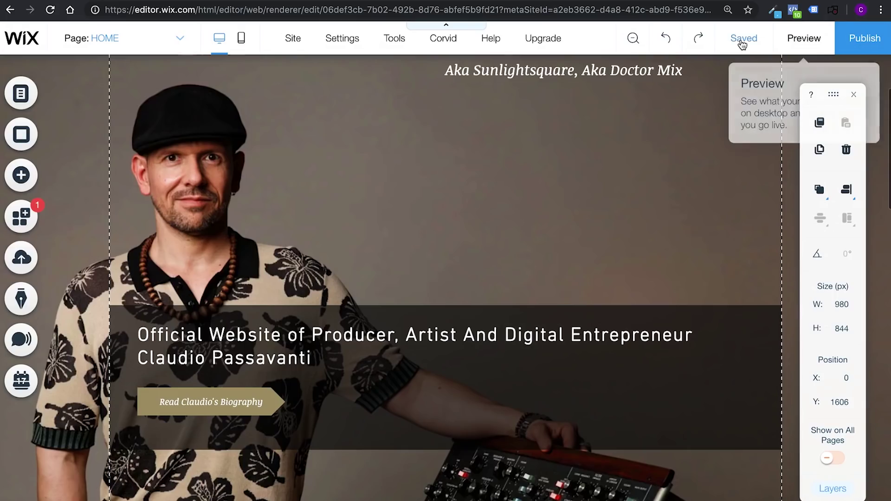
left_click(791, 42)
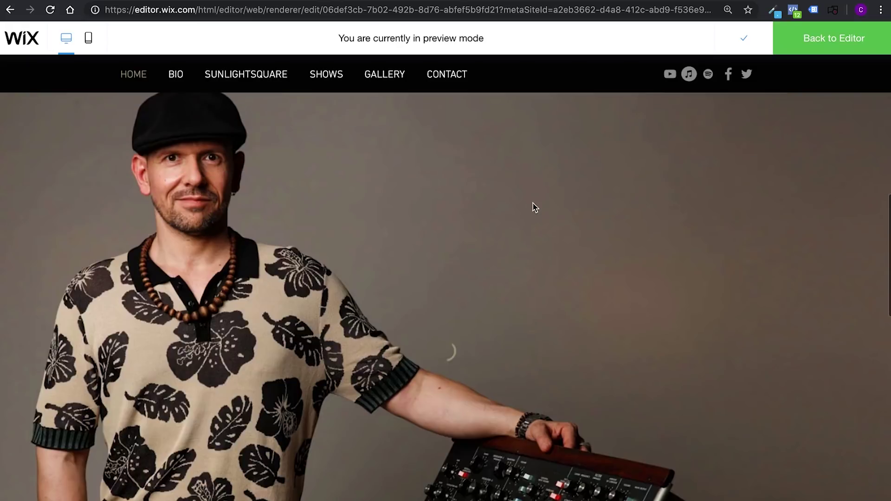
scroll(535, 208, "down", 8)
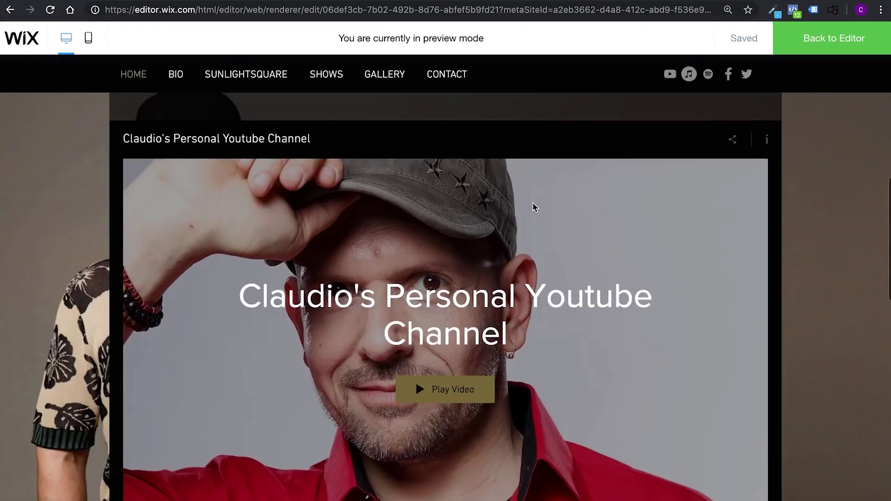
scroll(533, 207, "down", 9)
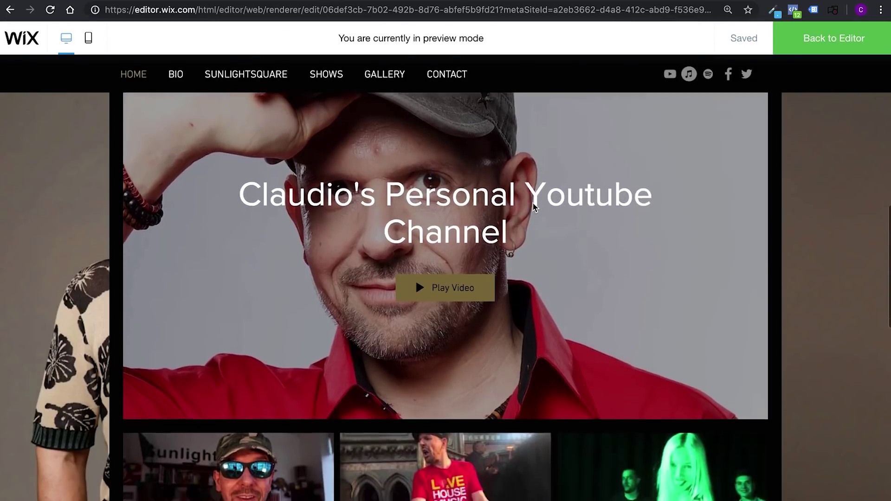
scroll(535, 208, "down", 2)
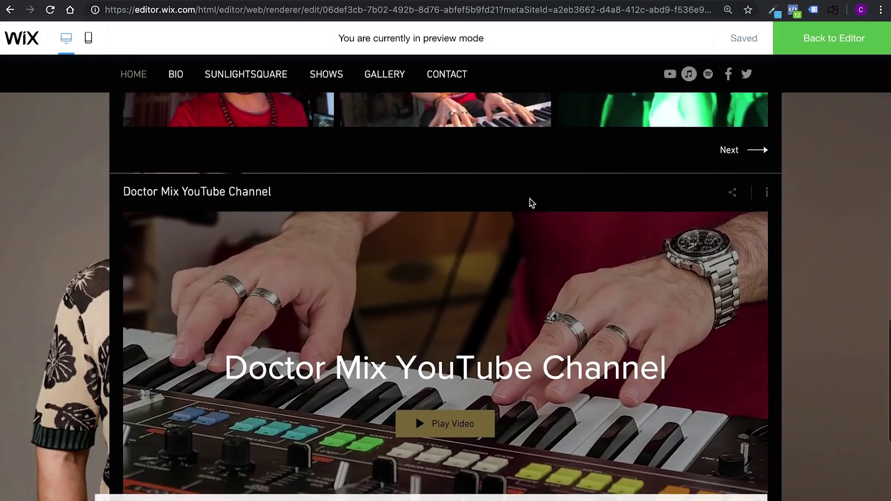
scroll(529, 199, "down", 5)
scroll(529, 199, "up", 4)
scroll(528, 199, "up", 3)
scroll(527, 199, "down", 8)
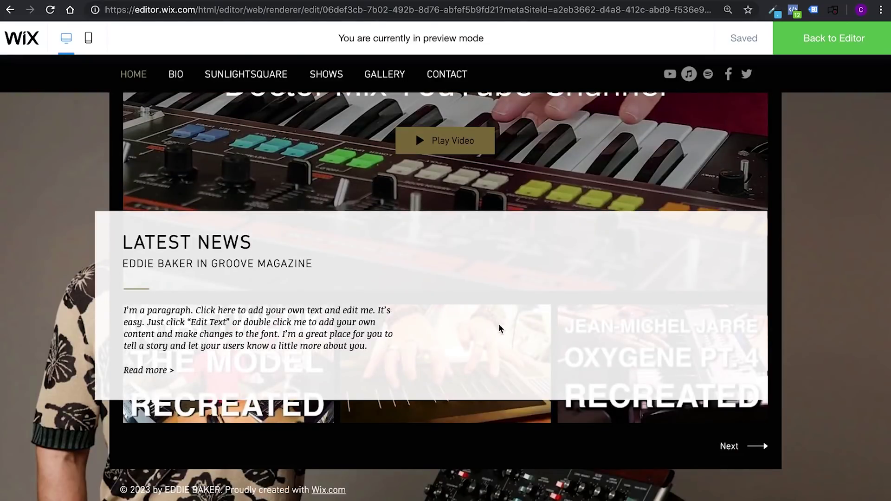
scroll(492, 297, "up", 15)
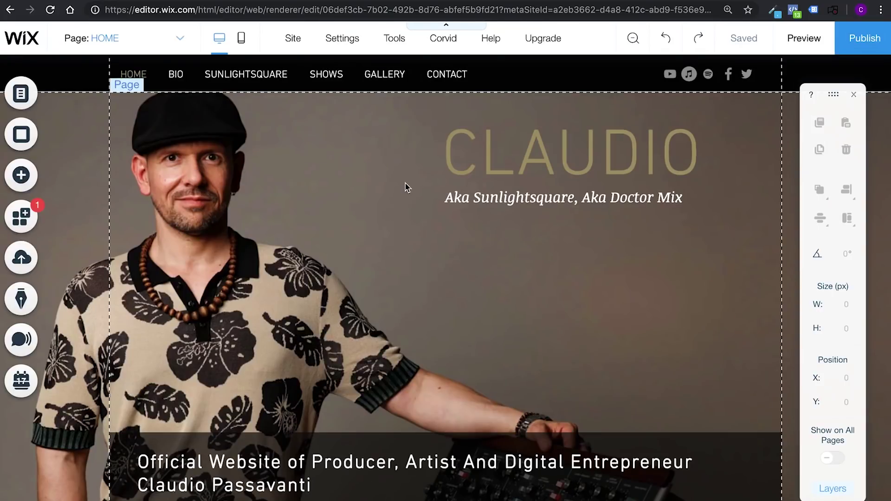
Align the LATEST NEWS box with the page edge and drop it below the Doctor Mix player at y 2375
scroll(391, 181, "down", 10)
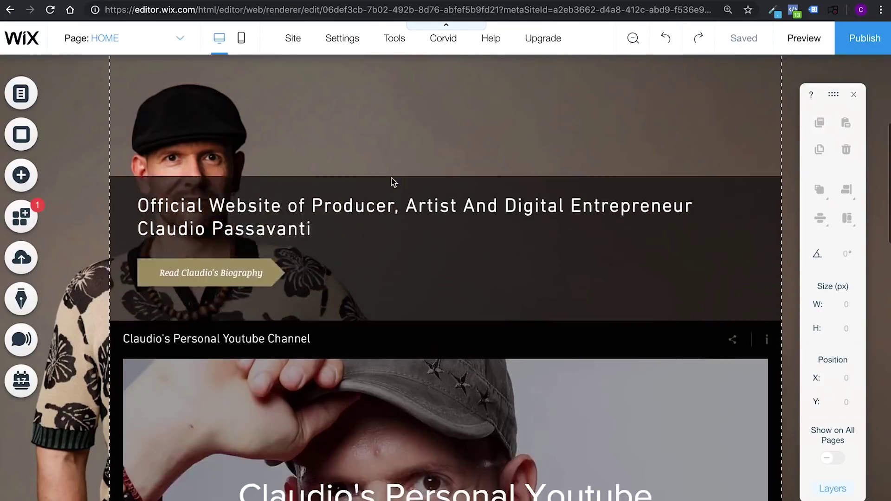
scroll(391, 181, "down", 15)
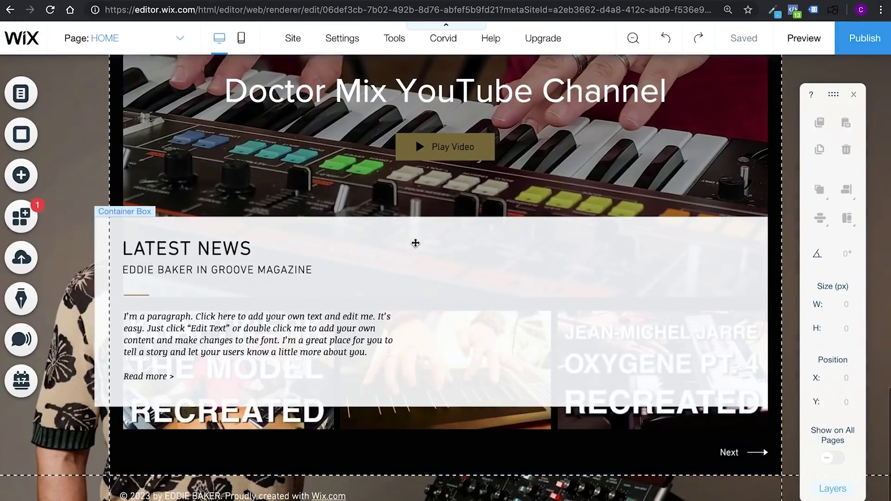
left_click_drag(415, 243, 432, 243)
scroll(432, 254, "down", 1)
left_click_drag(436, 223, 439, 457)
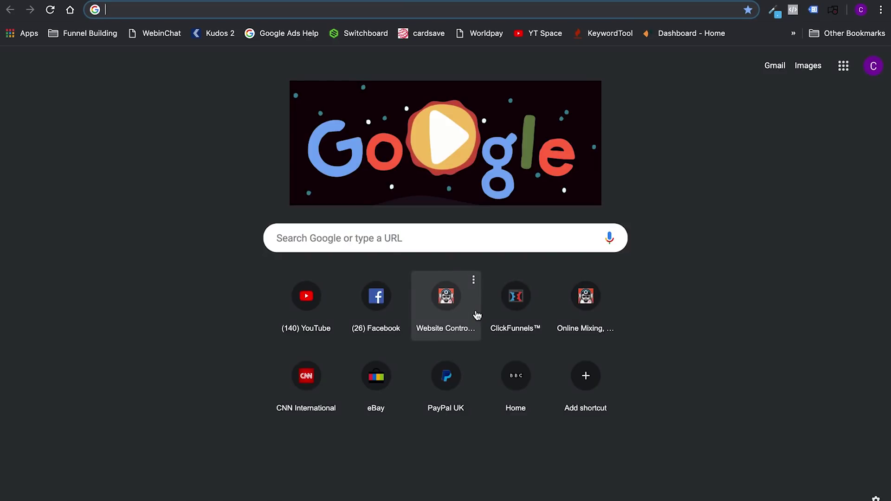
Load claudio.pro and scroll the home page to check both YouTube channel feeds
type("cla")
key("Return")
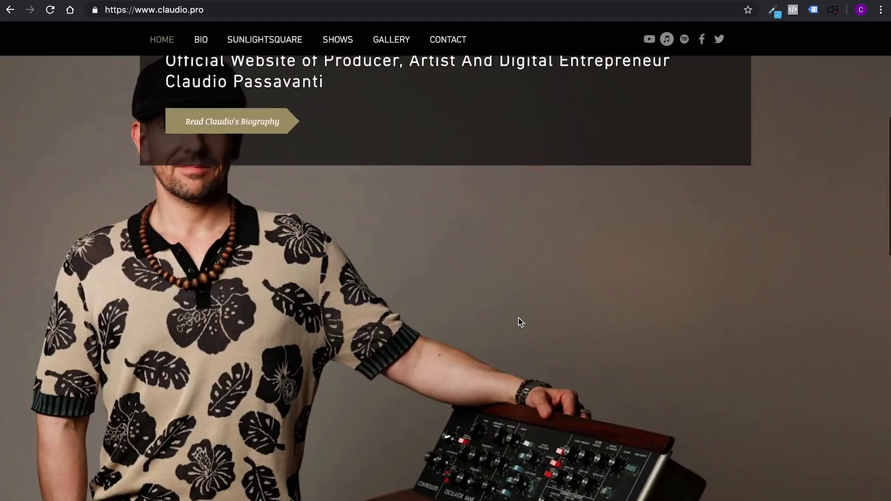
scroll(519, 318, "down", 7)
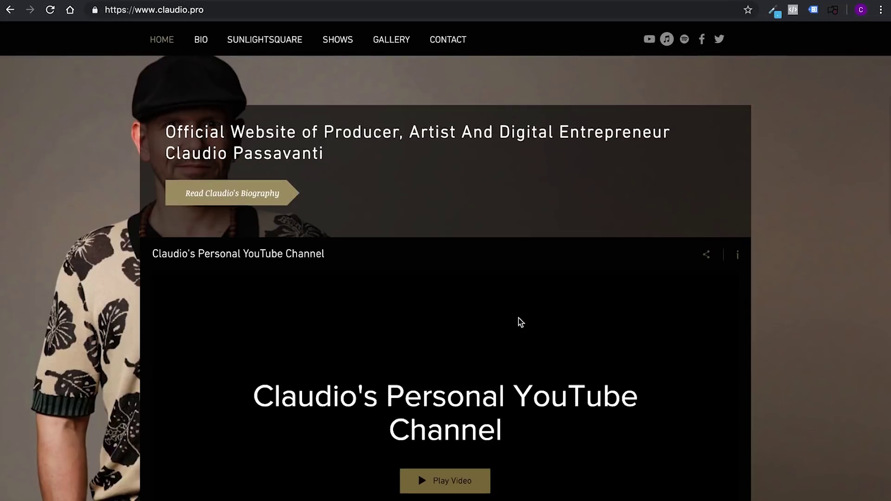
scroll(519, 318, "down", 15)
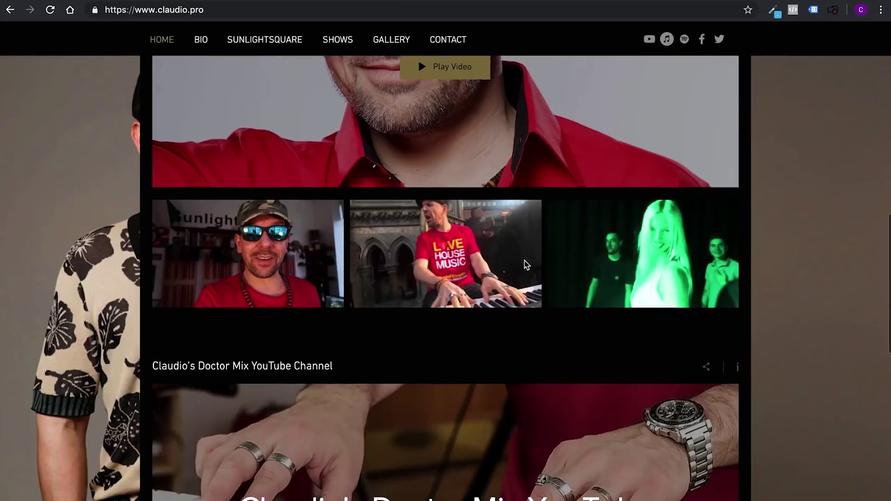
scroll(524, 264, "down", 5)
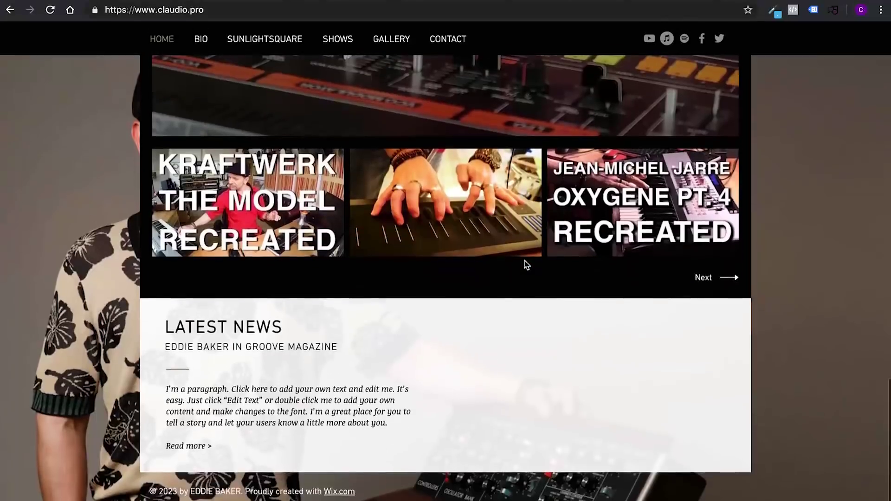
scroll(525, 265, "up", 20)
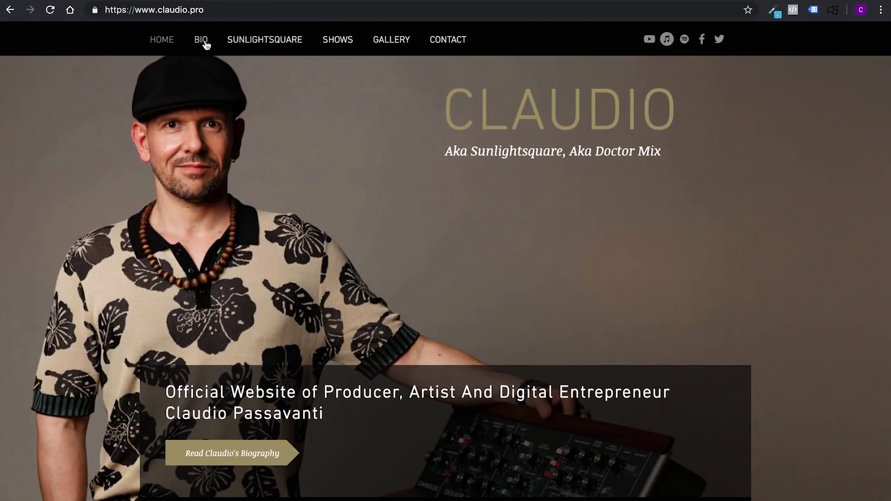
Visit the BIO page, then the SUNLIGHTSQUARE music page
left_click(206, 45)
scroll(296, 209, "down", 15)
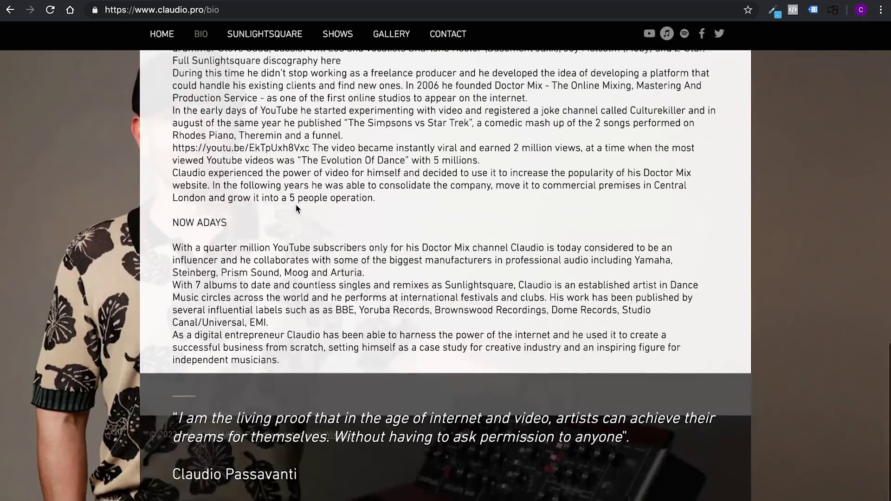
scroll(296, 209, "up", 20)
left_click(274, 42)
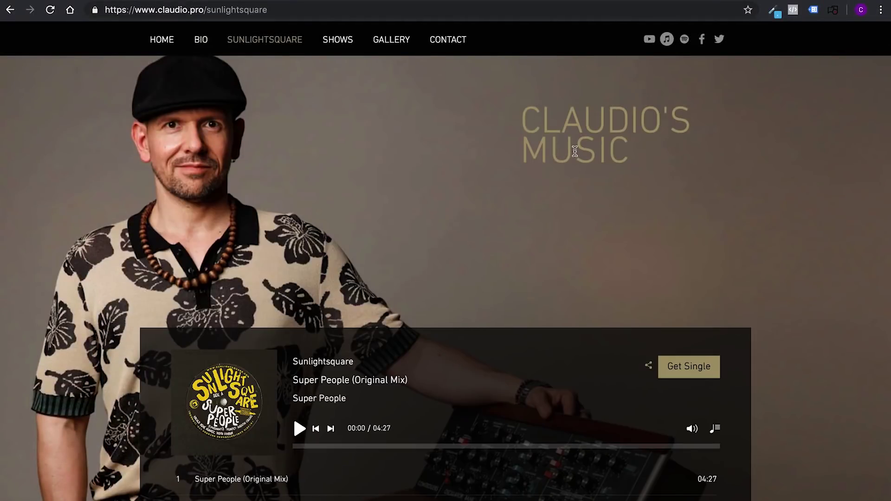
Play the Super People (Extended Mix) track, then view the red-shirt gallery photo enlarged and close it
scroll(403, 290, "down", 2)
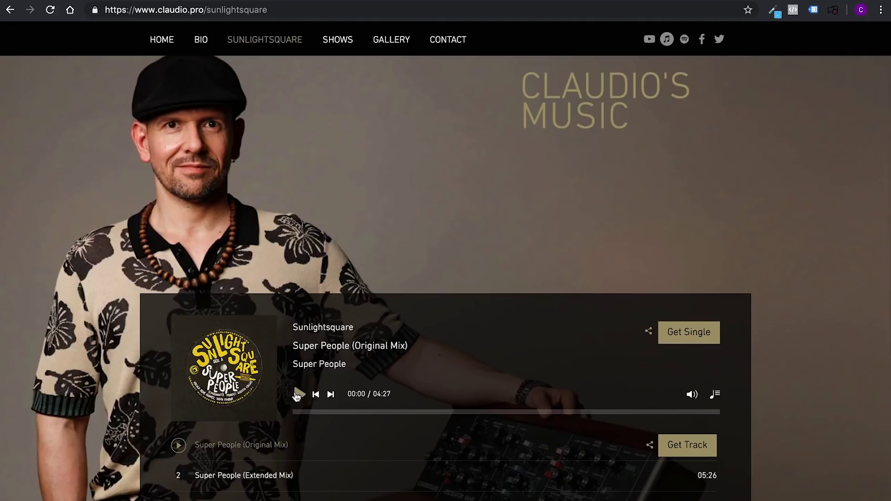
scroll(241, 404, "down", 4)
left_click(180, 405)
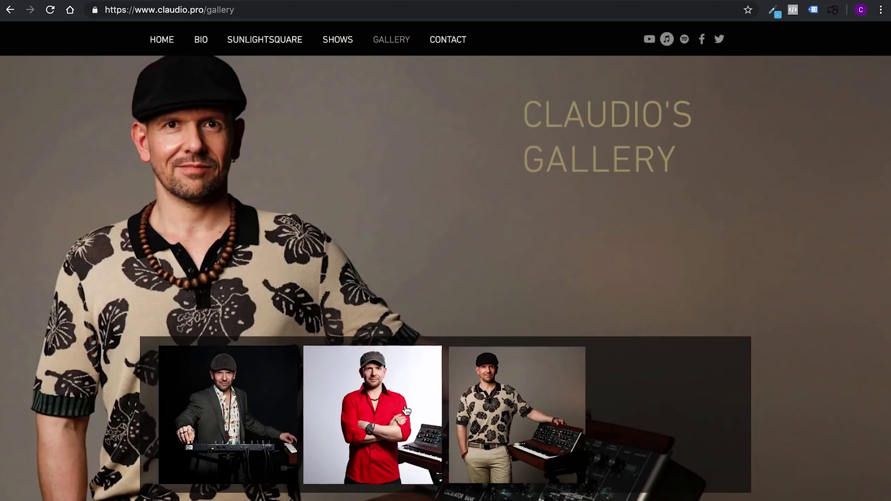
left_click(385, 405)
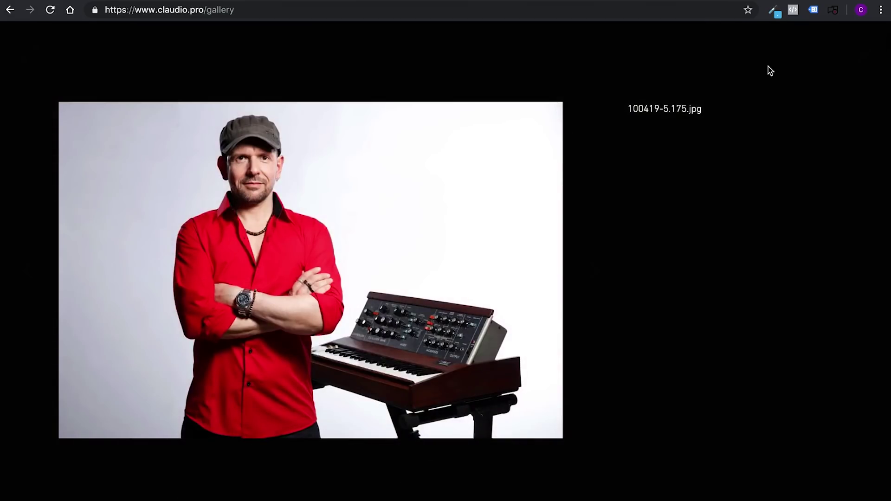
key("Escape")
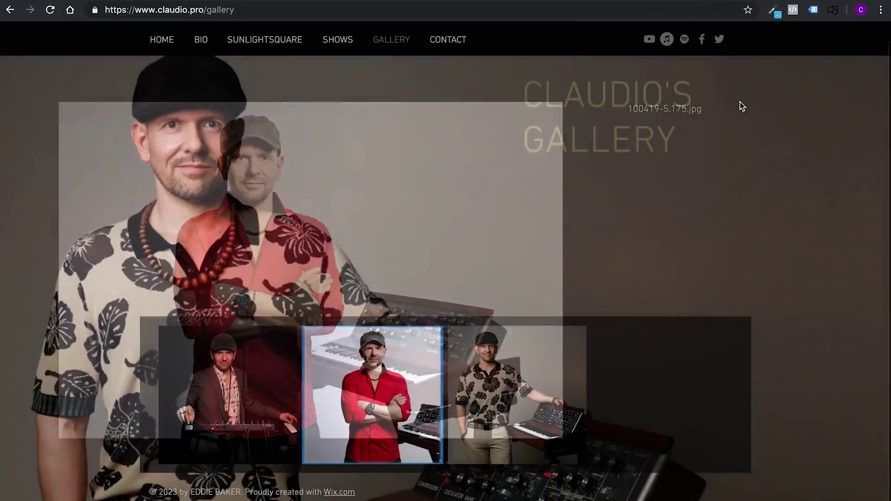